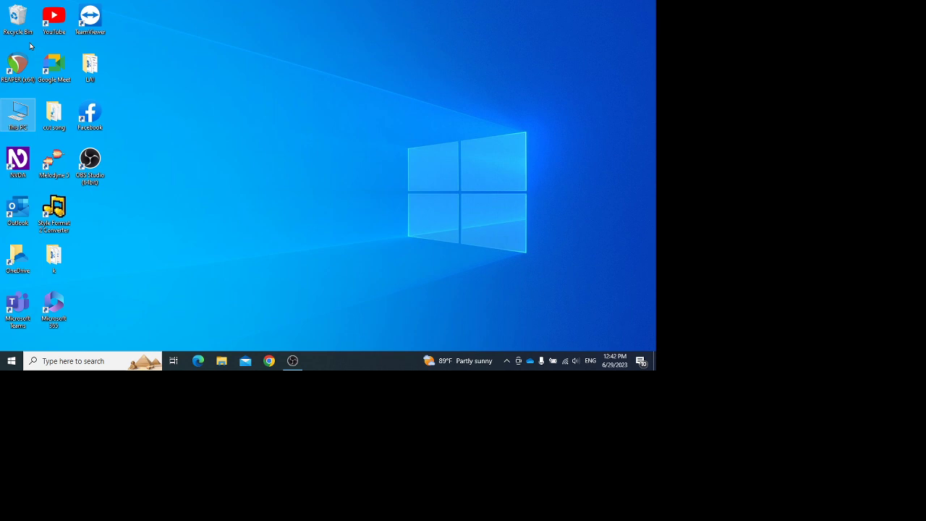
key(super)
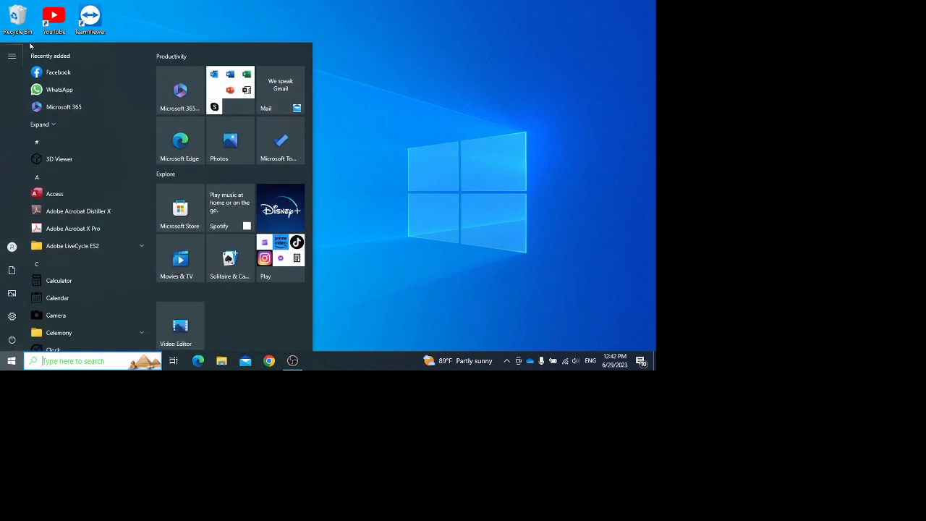
key(Escape)
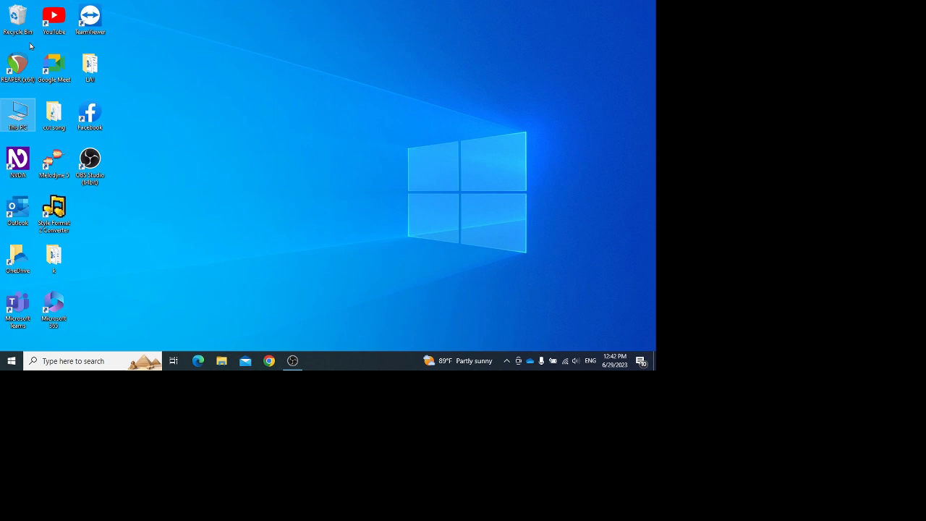
key(super+r)
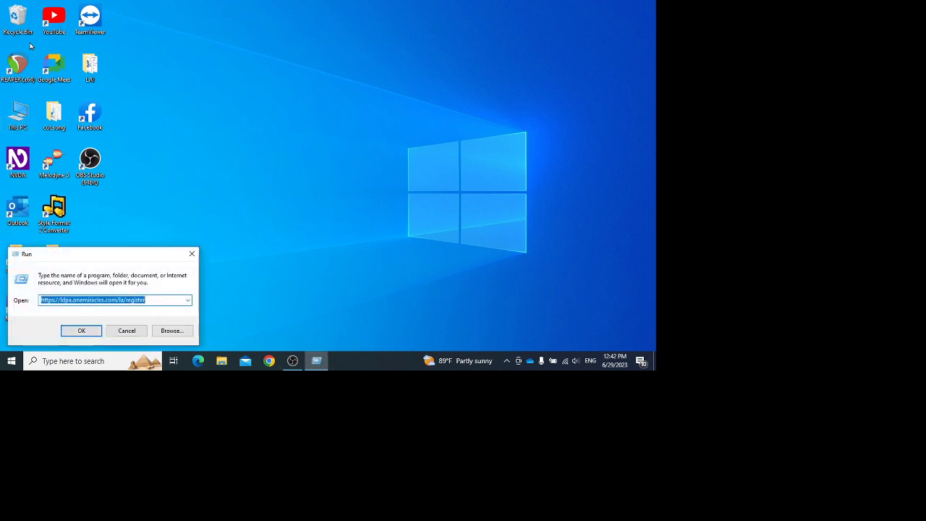
key(Return)
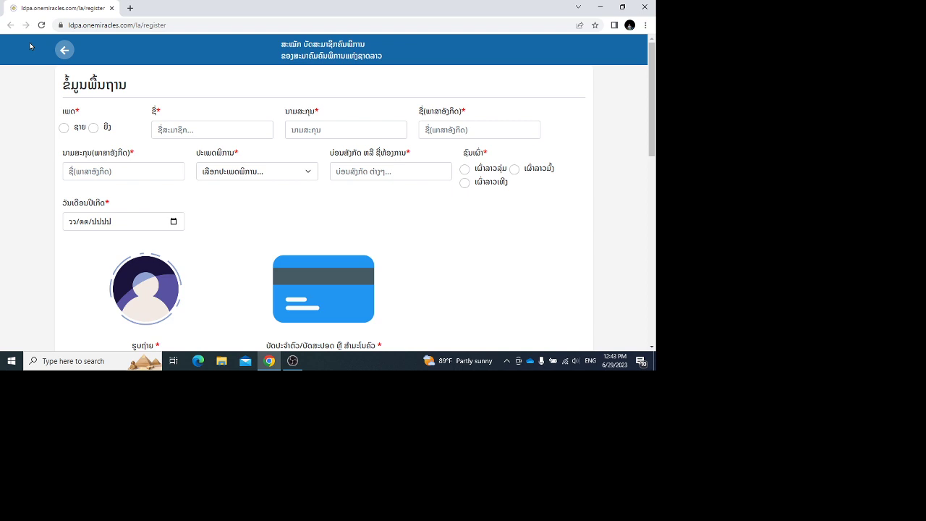
Step: Set gender to male (ຊາຍ) and enter the member's first name and surname in Lao
key(space)
key(Tab)
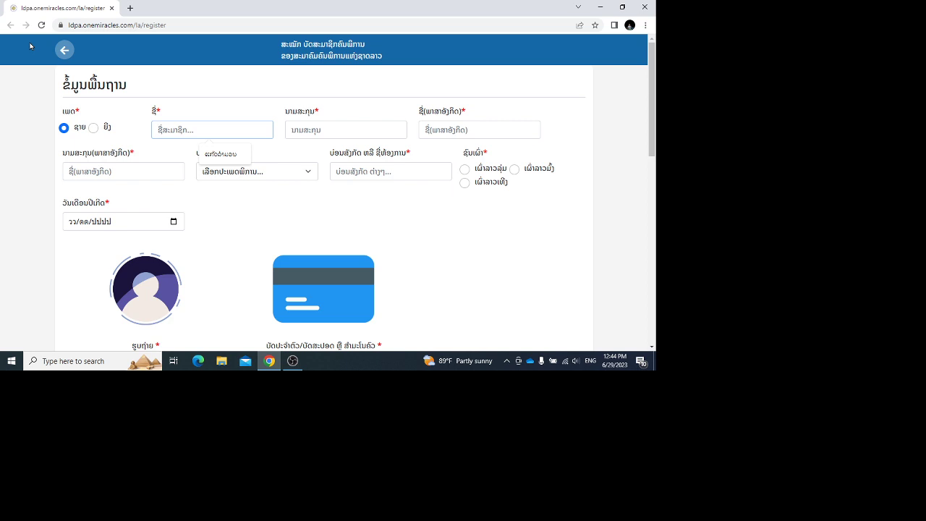
key(alt+shift)
key(alt+shift)
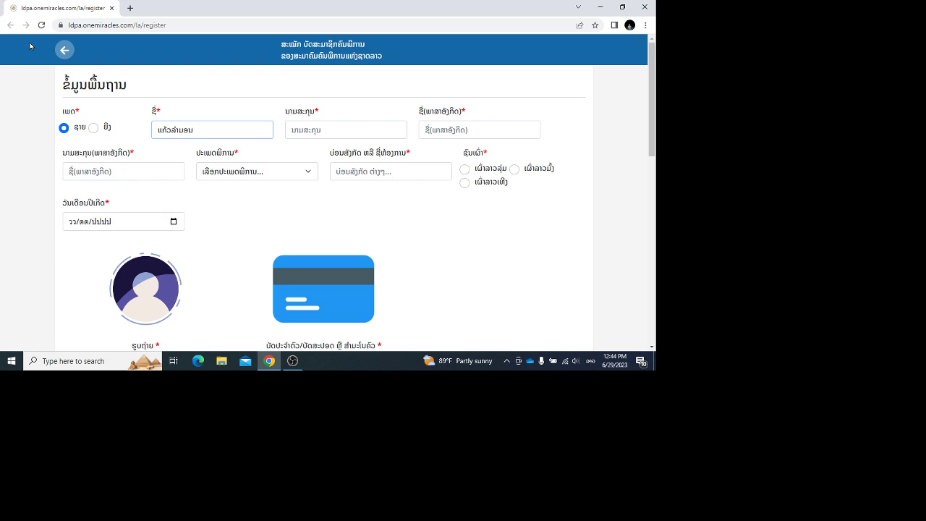
key(Tab)
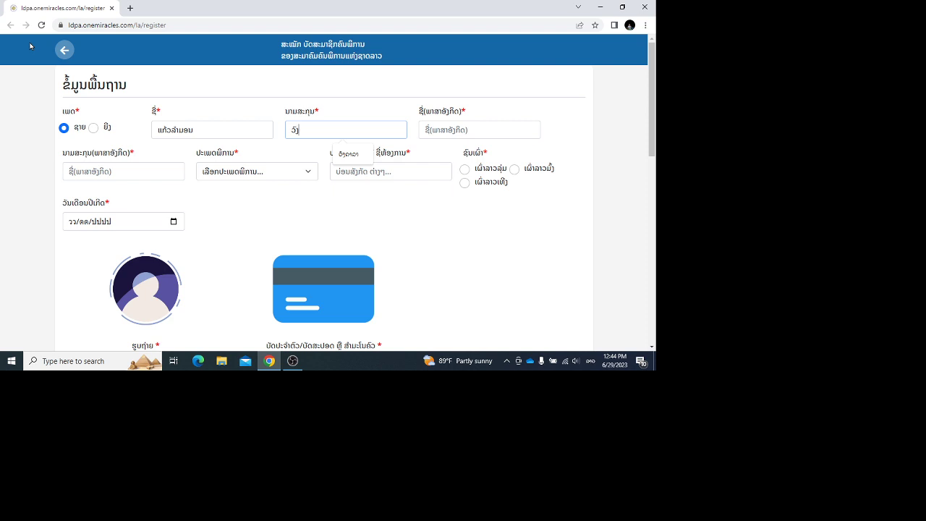
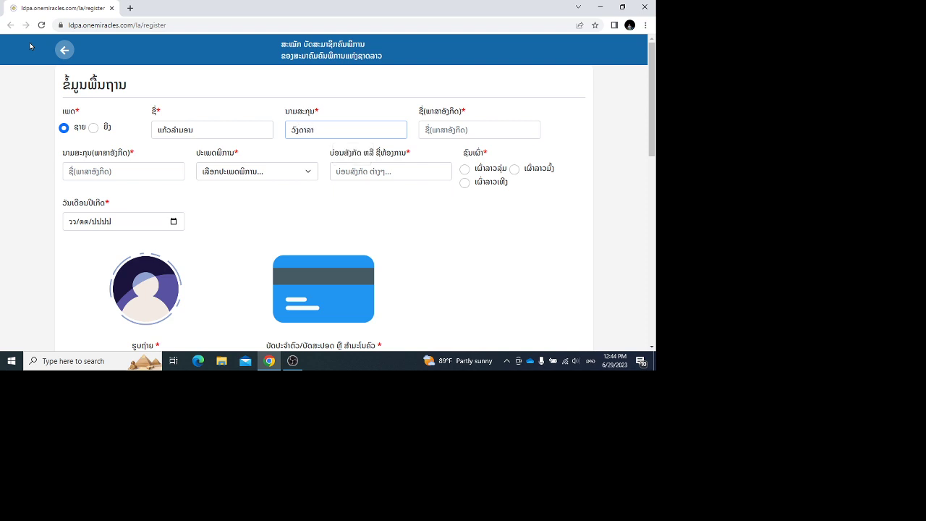
Step: Enter the member's first name and surname in English
key(Tab)
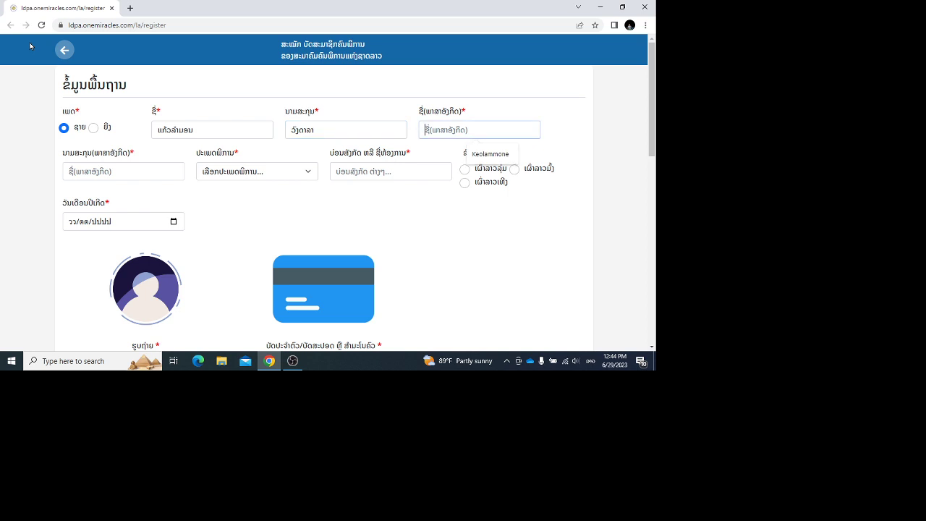
text(ke)
key(BackSpace)
key(BackSpace)
key(alt+shift)
key(Tab)
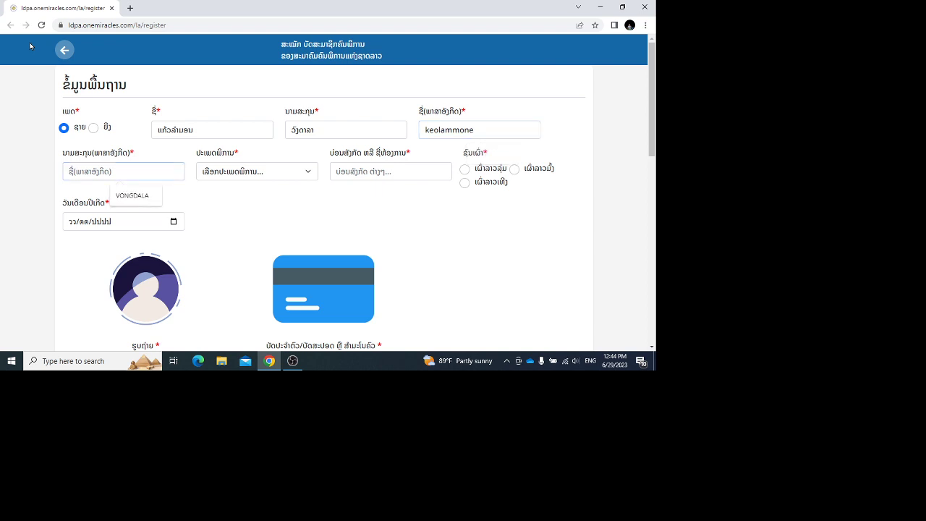
key(Escape)
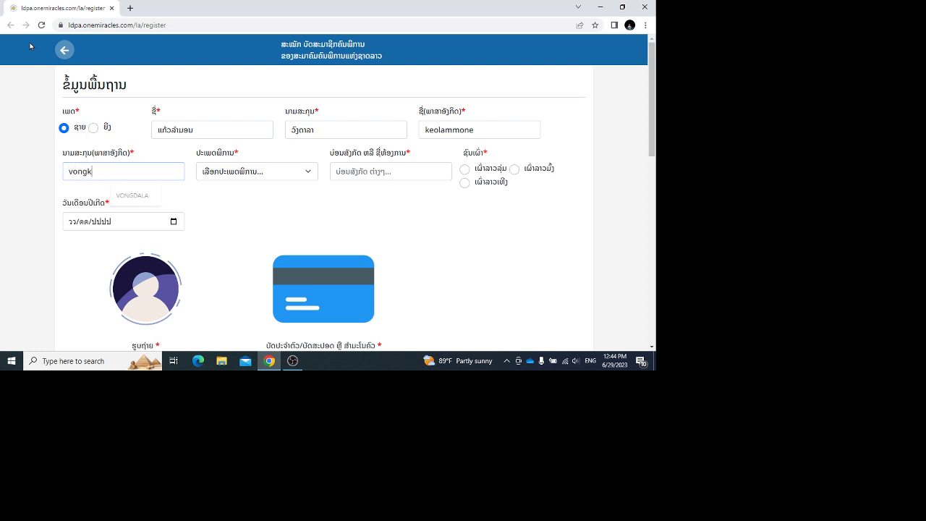
Step: Move to the disability type list and step through its options
key(Tab)
key(Down)
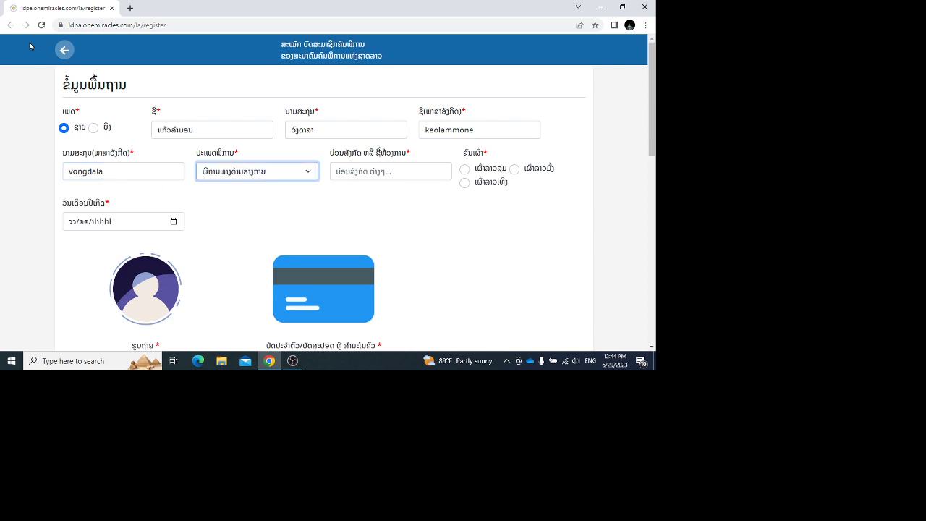
key(Down)
key(Up)
Step: Choose visual disability, enter workplace ARMI and select Lao Loum ethnicity
key(Down)
key(Tab)
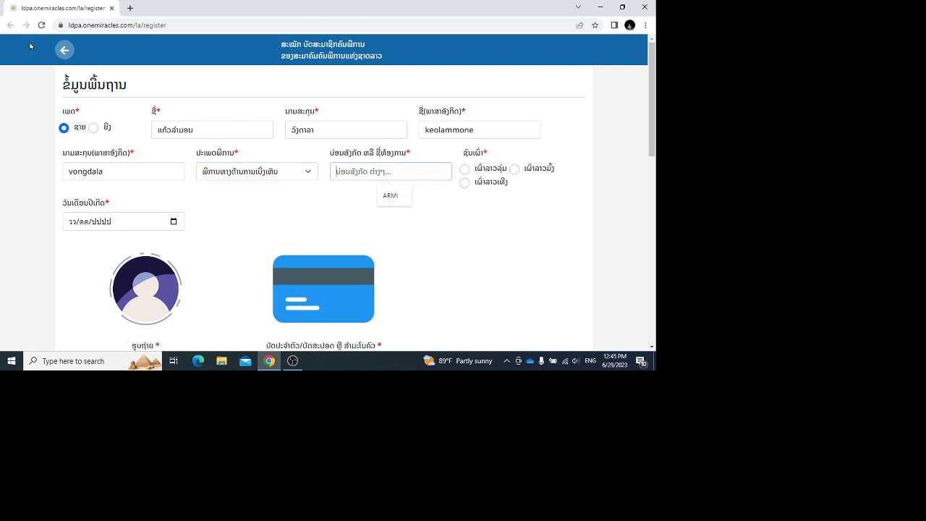
text(ARMI)
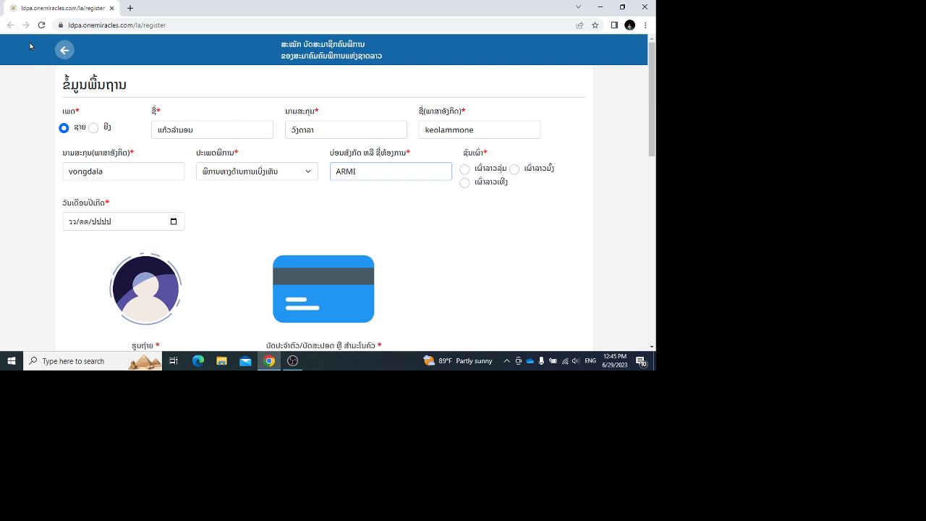
key(Tab)
key(space)
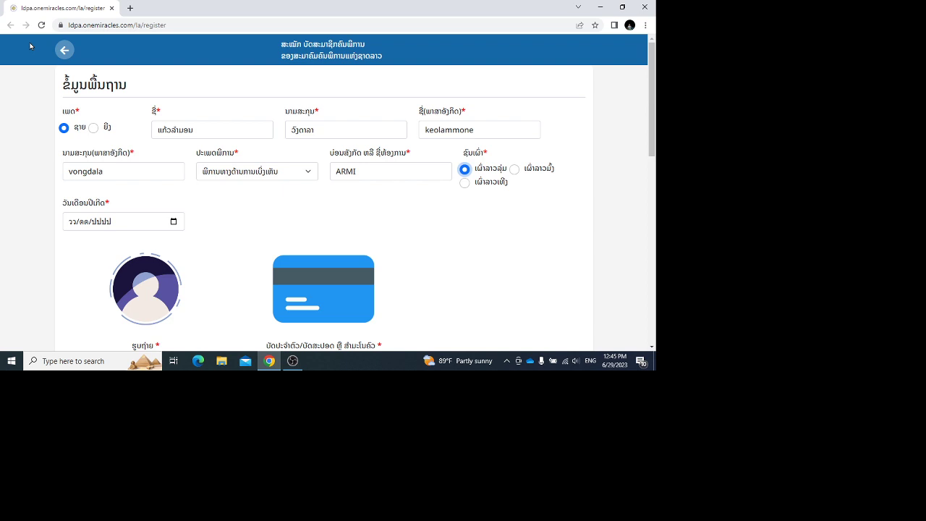
Step: Enter the birth date 05/04/1994 in the day, month and year fields
key(Tab)
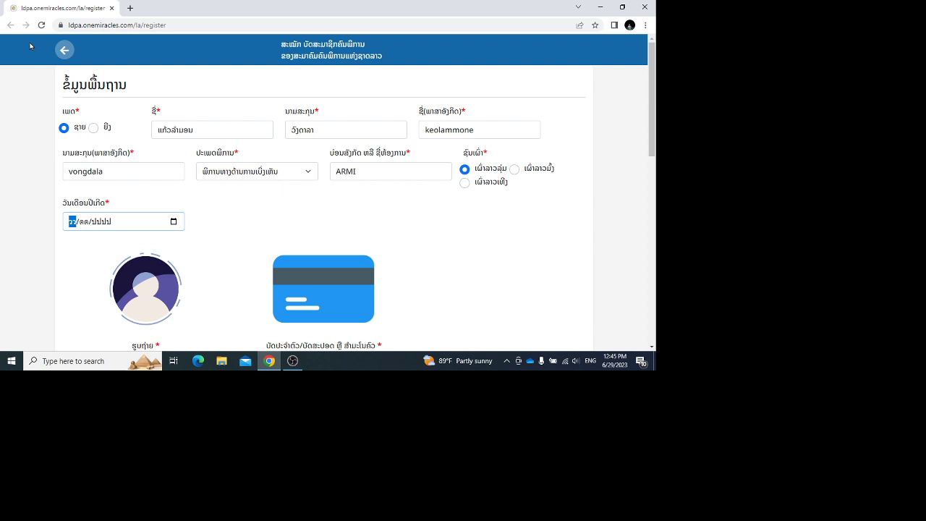
text(2)
key(Tab)
text(02)
key(Tab)
key(Up)
key(Down)
key(Down)
key(Down)
key(Down)
key(Down)
key(Down)
key(Down)
key(Down)
key(Down)
key(Down)
key(Down)
key(Down)
key(Down)
key(Down)
Step: Open the profile photo file picker and go up to the top of drive D
scroll(29, 46, down, 3)
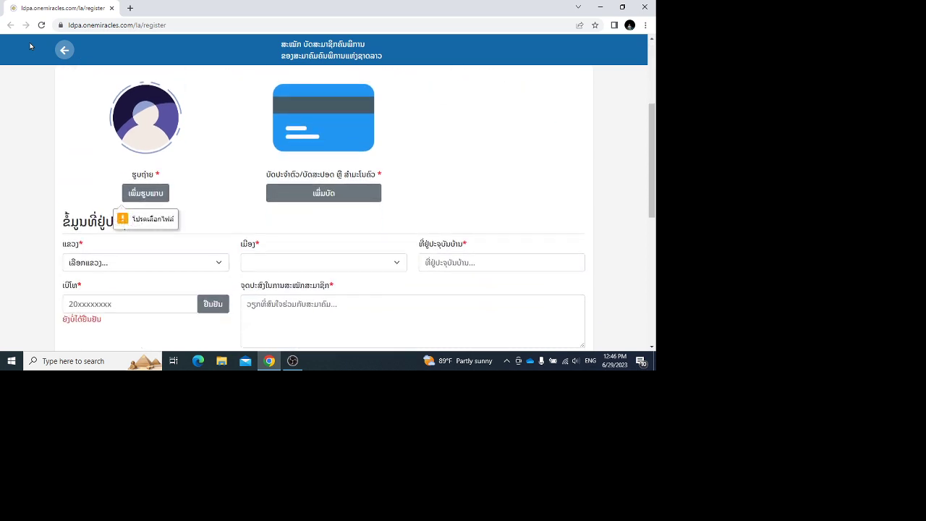
key(Return)
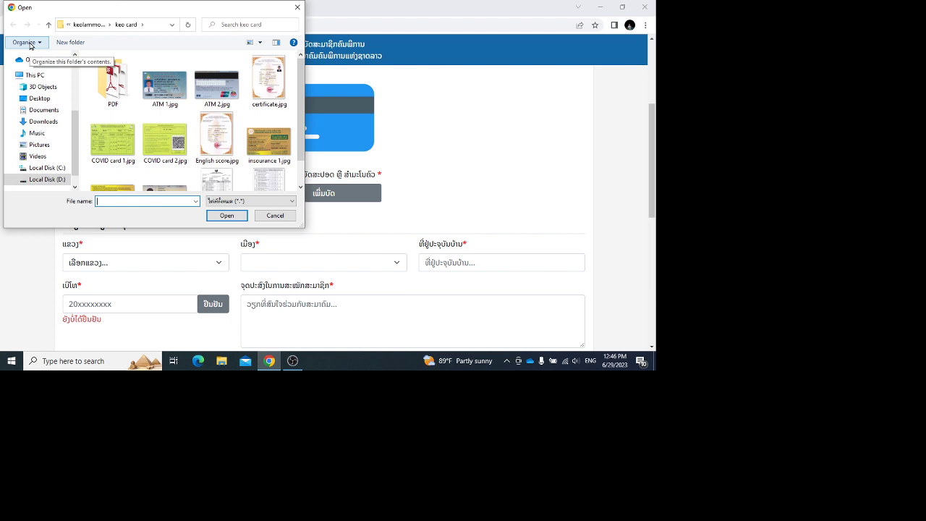
key(alt+Up)
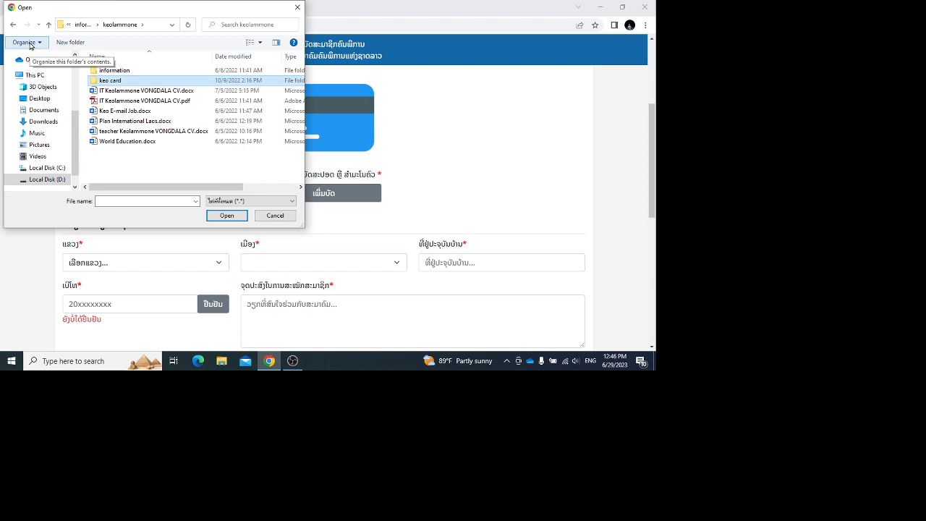
key(Down)
key(alt+Up)
key(alt+Up)
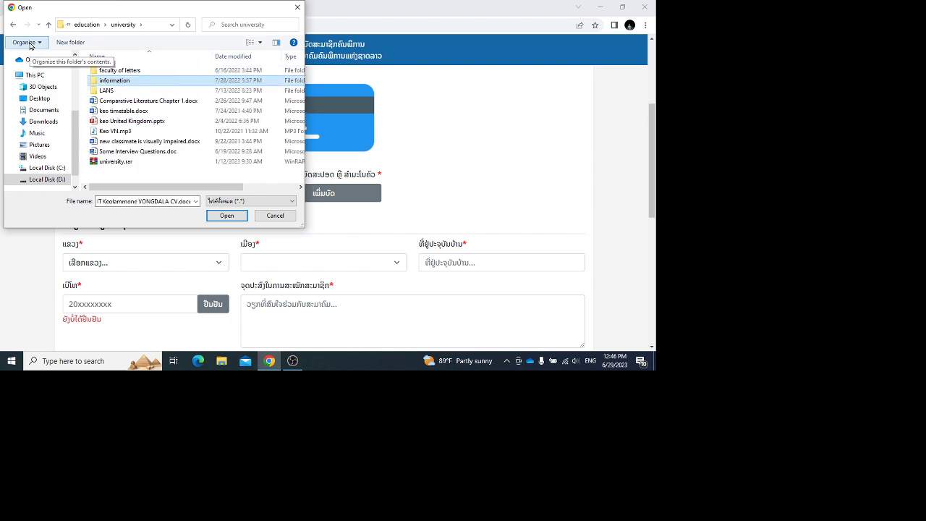
key(alt+Up)
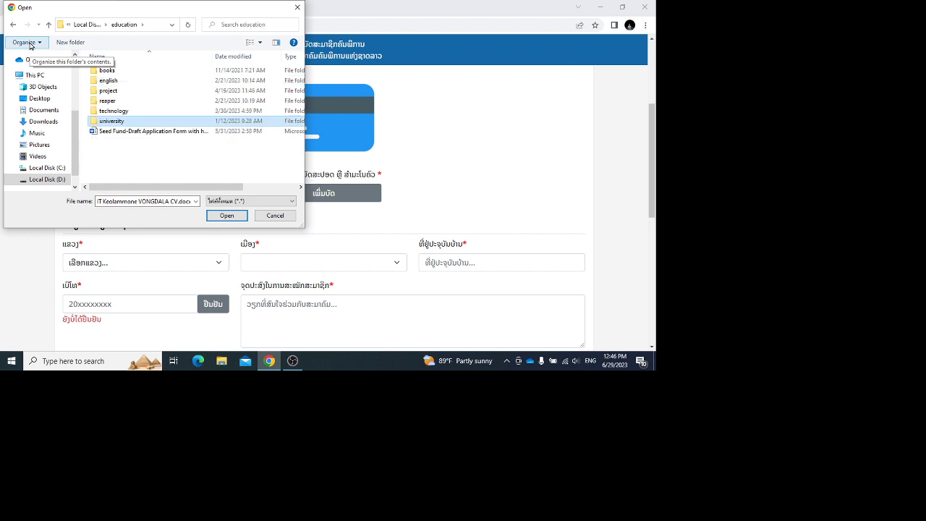
key(alt+Up)
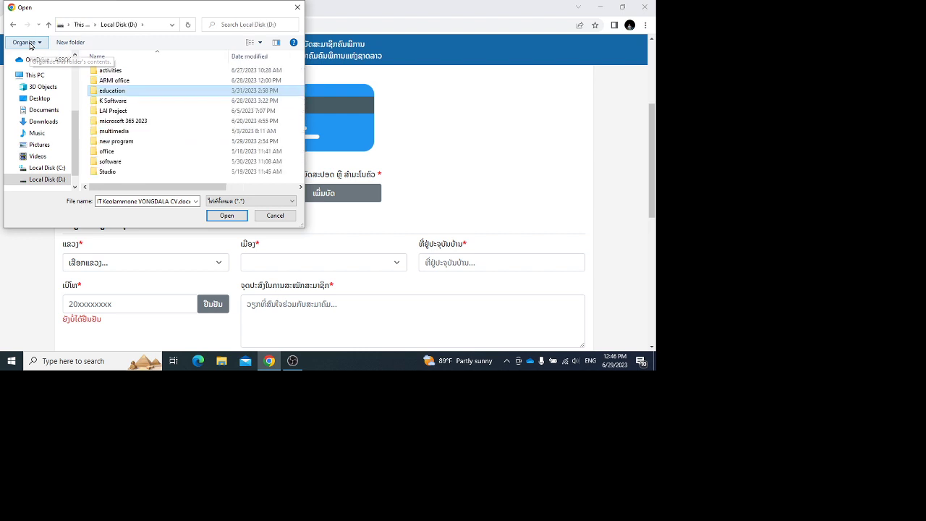
Step: Go to multimedia > photo > K photo and upload 20200325_180548.jpg
key(m)
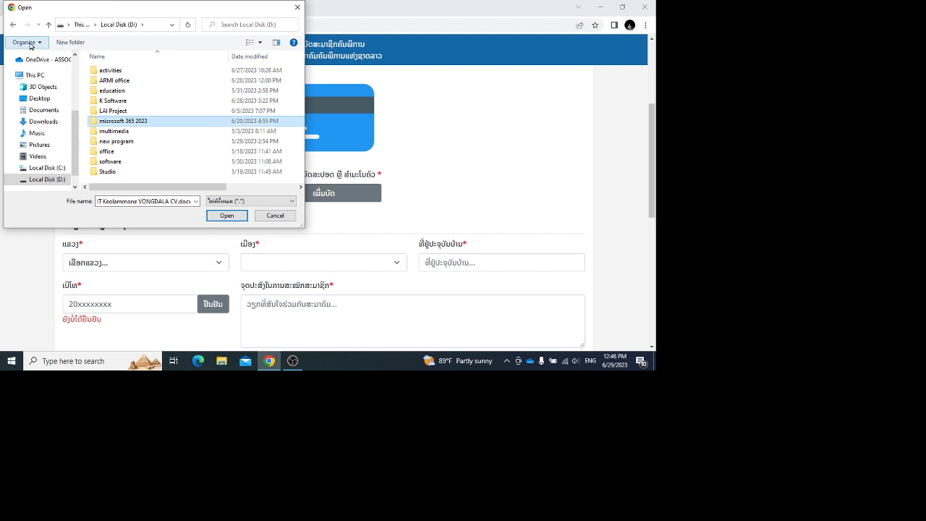
key(Up)
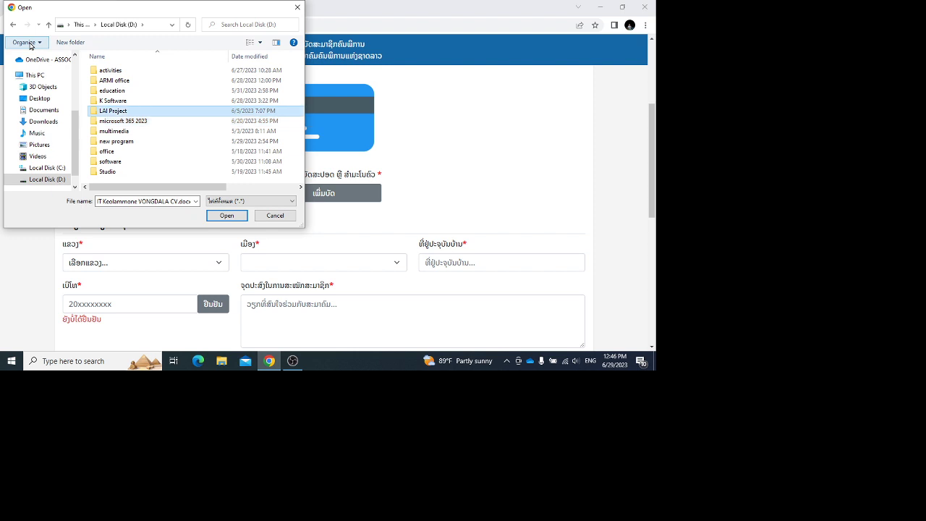
key(Down)
key(Down)
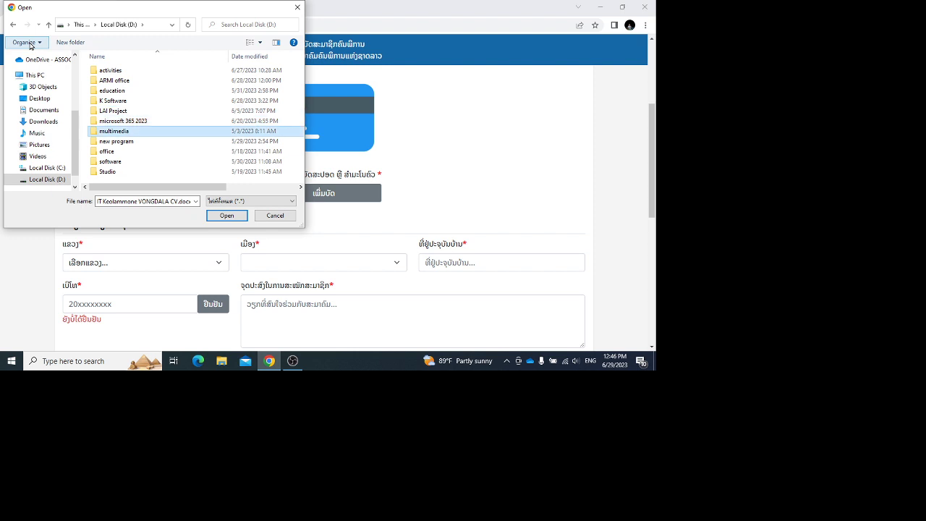
key(Return)
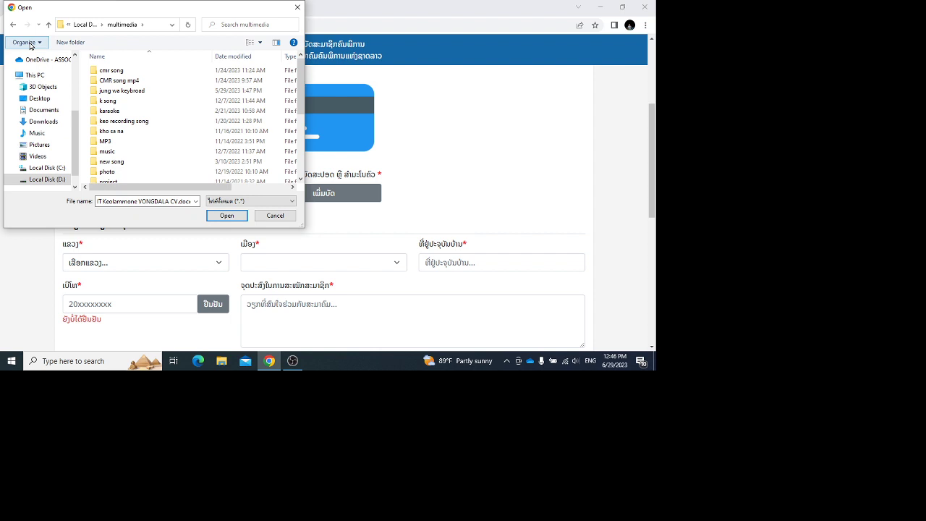
key(k)
key(p)
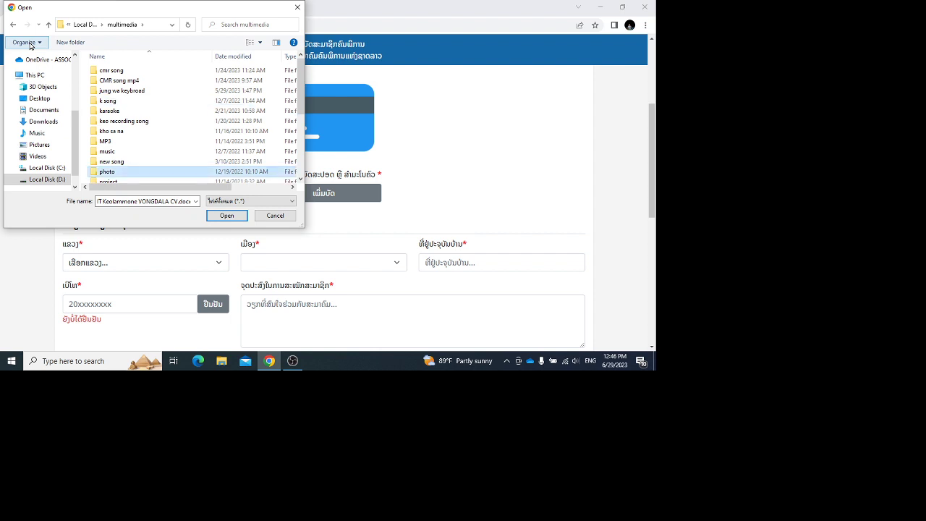
key(Return)
key(k)
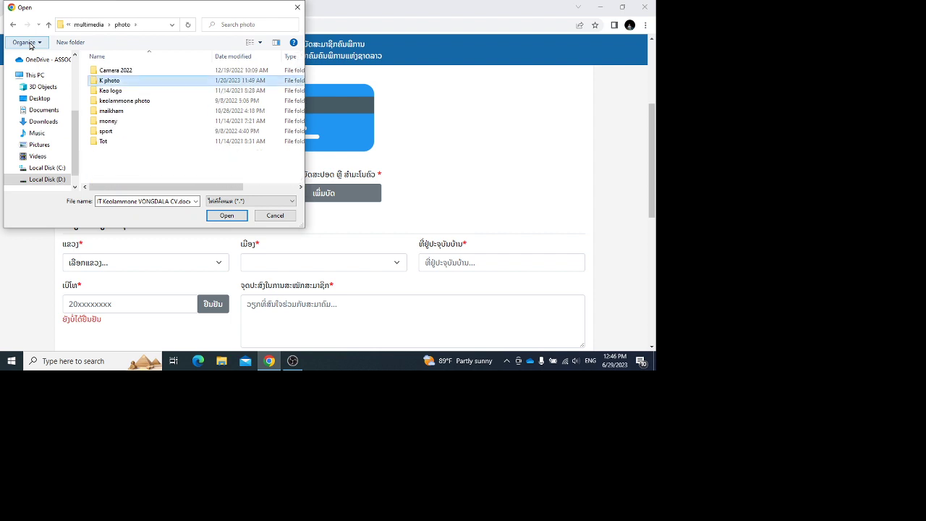
key(Return)
key(2)
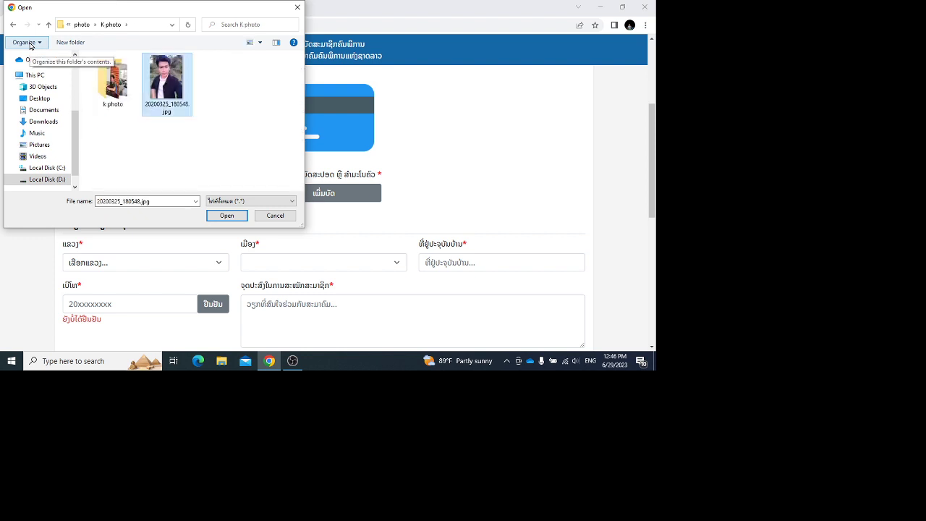
key(Return)
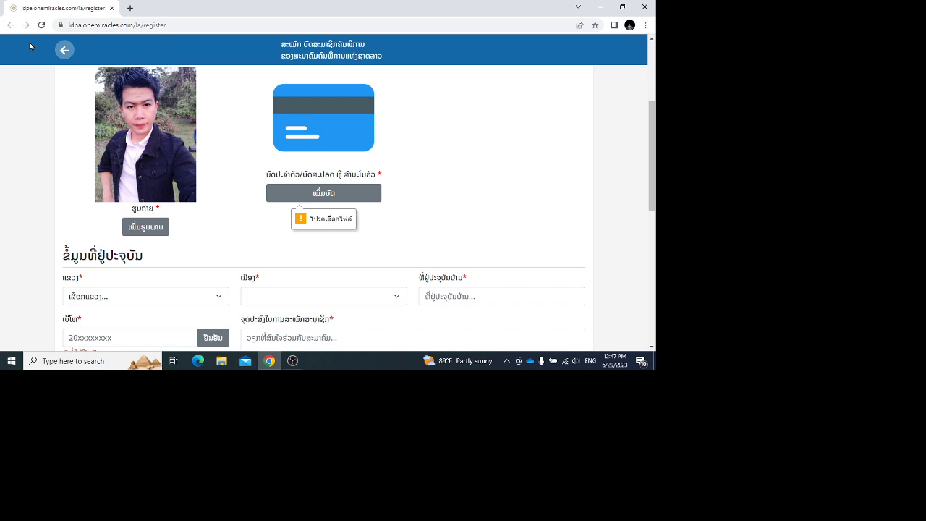
Step: Open the ID card picker and navigate to education > university > information > personal documents > card images
key(Return)
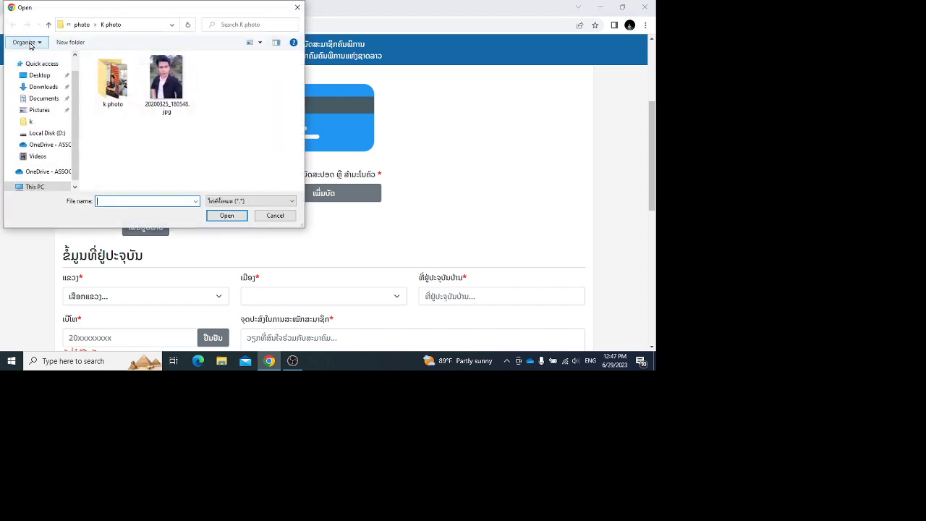
key(alt+Up)
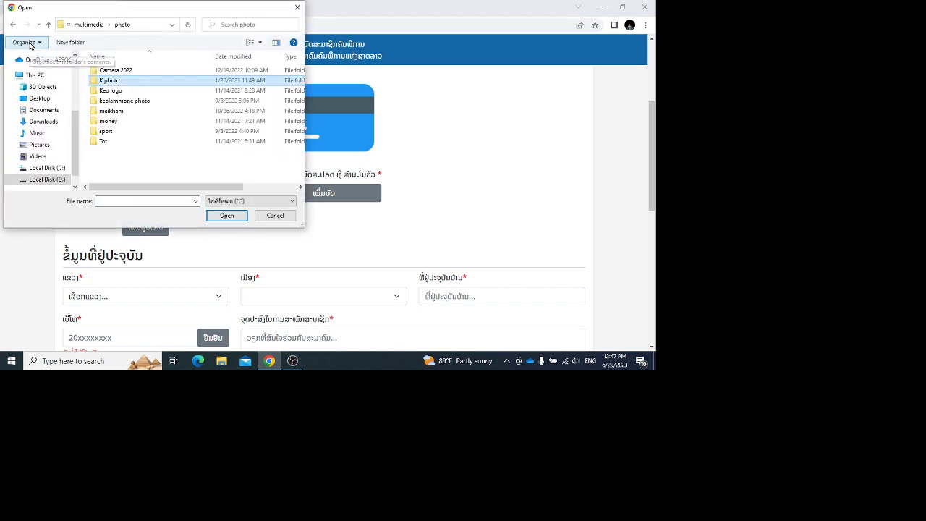
key(alt+Up)
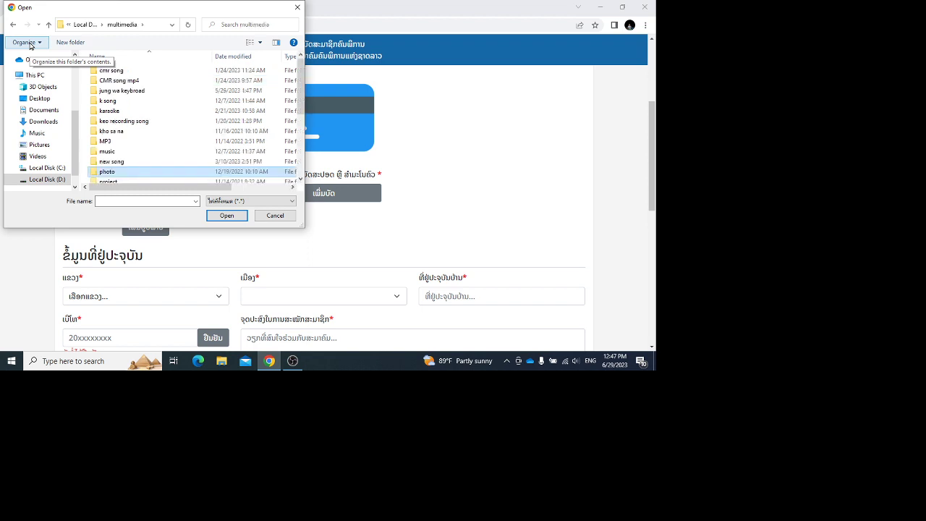
key(alt+Up)
key(e)
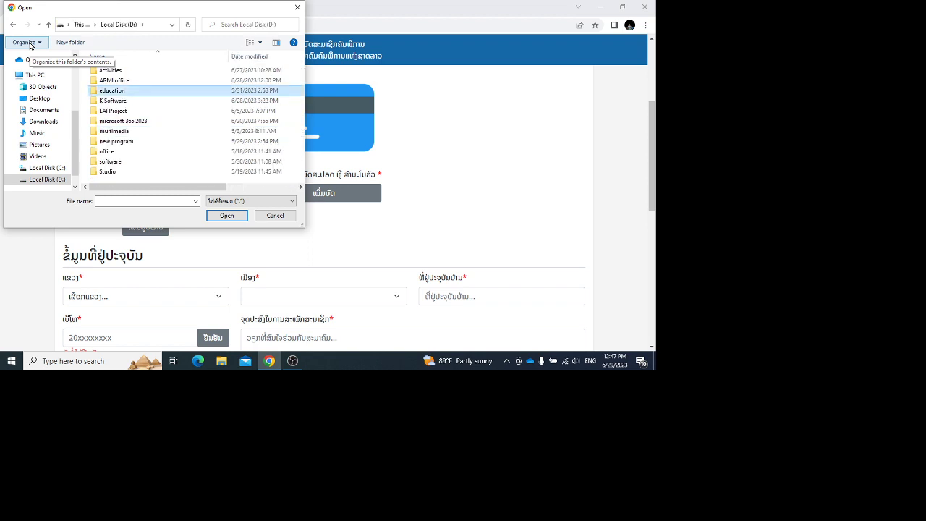
key(Return)
key(e)
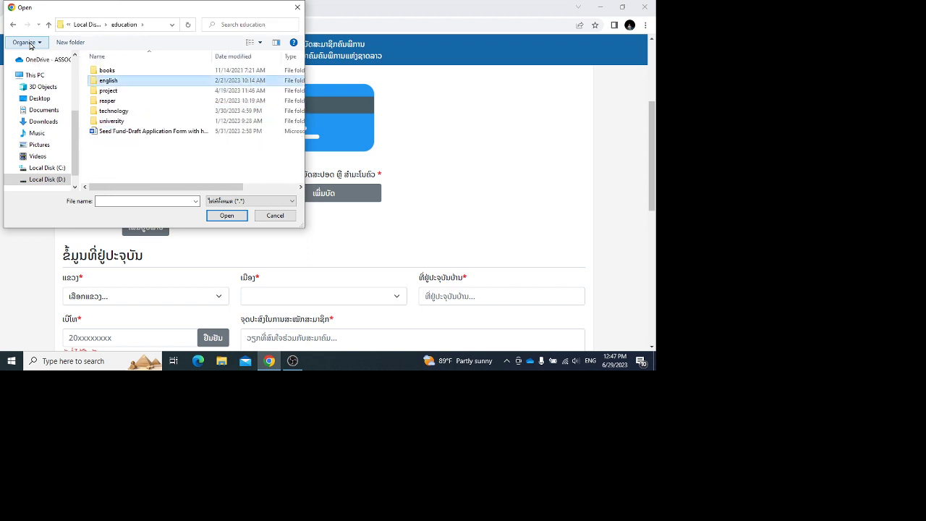
key(b)
key(u)
key(Return)
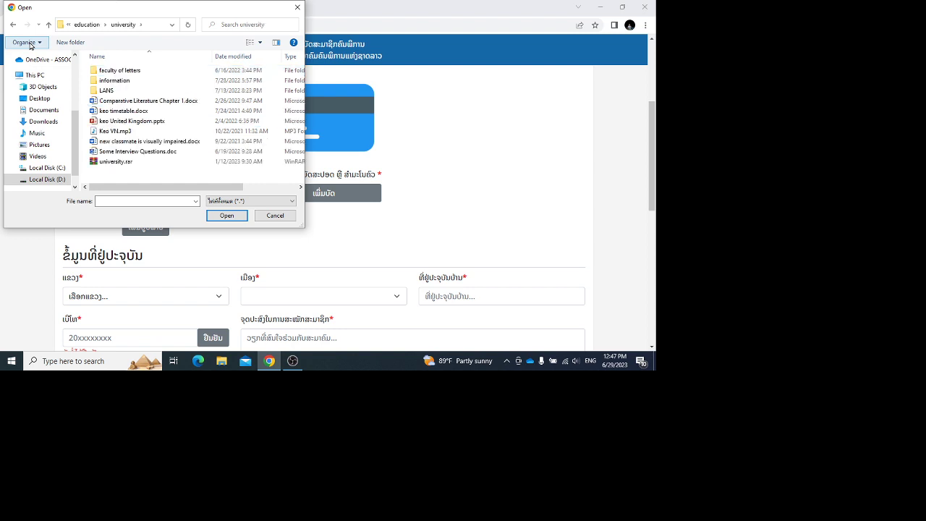
key(i)
key(Return)
key(m)
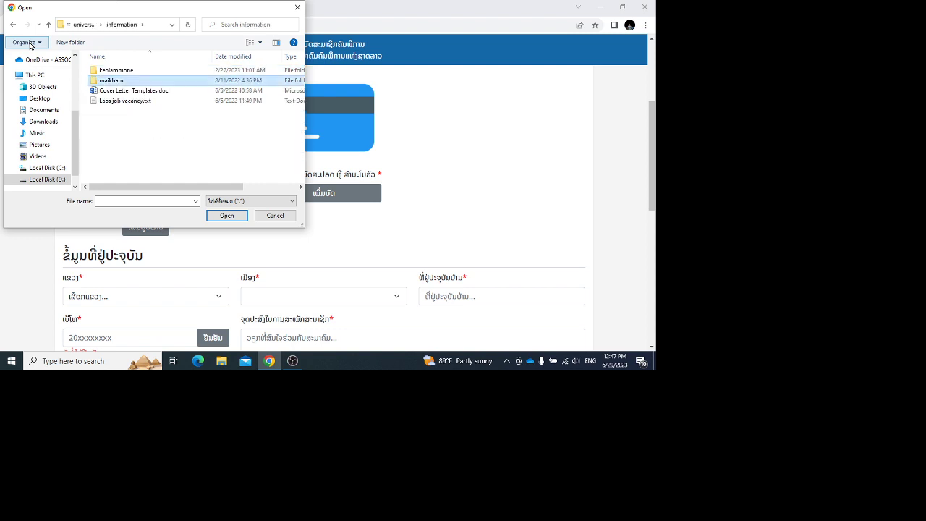
key(k)
key(Return)
key(k)
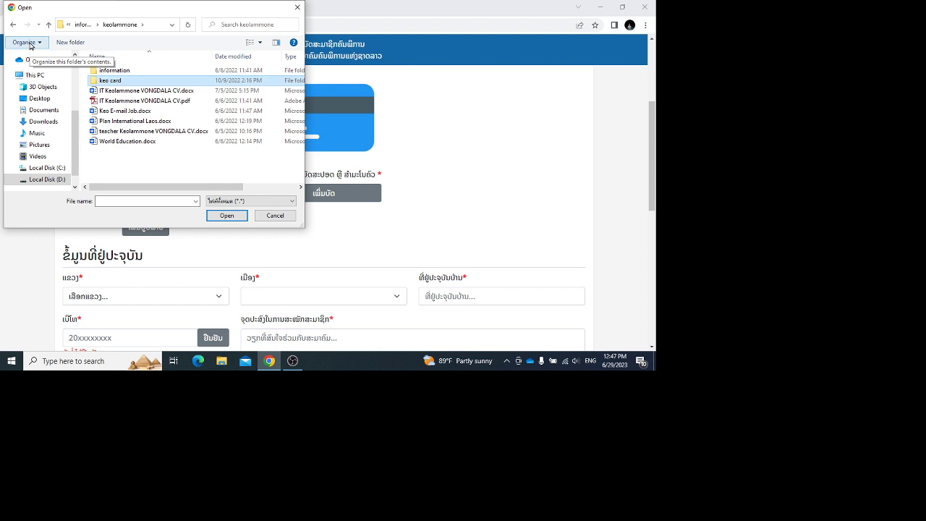
key(Return)
Step: Browse the card images and select the passport scan as the ID card
key(a)
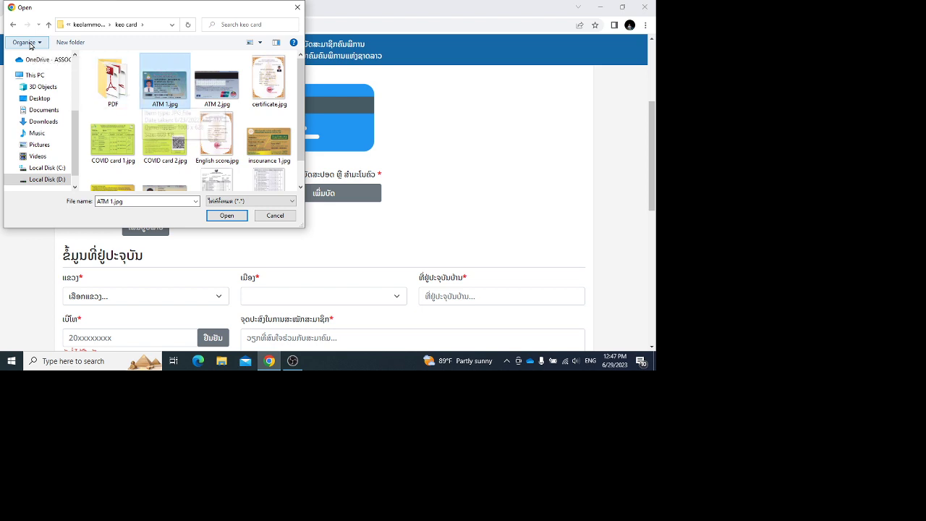
key(Right)
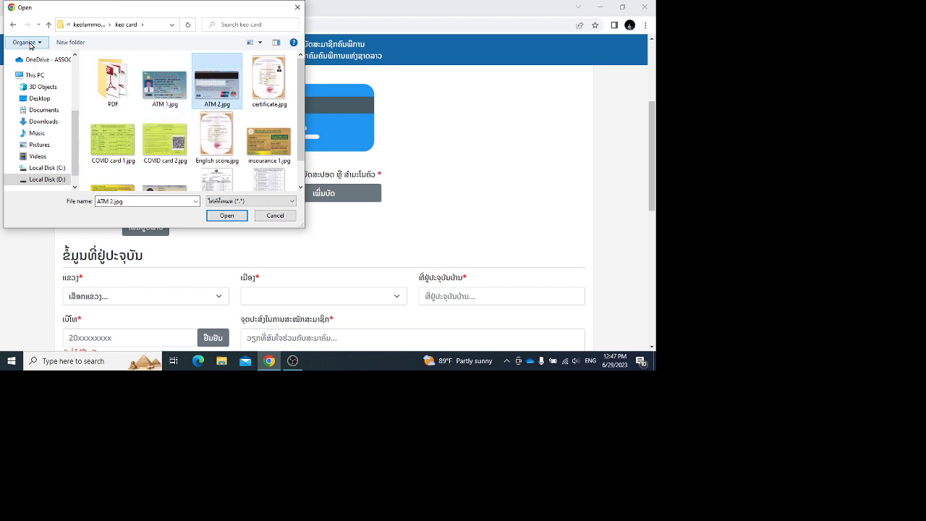
key(Right)
key(Left)
key(Left)
key(Left)
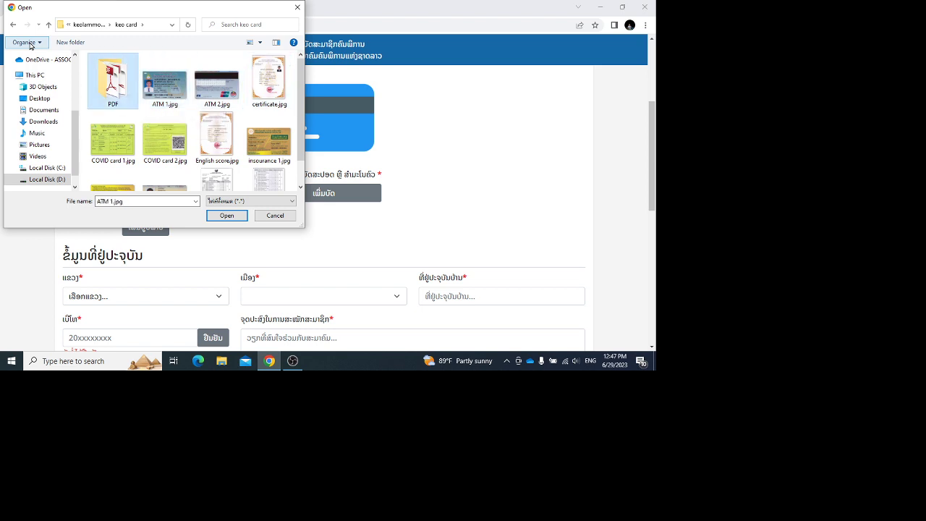
key(Down)
key(Right)
key(Right)
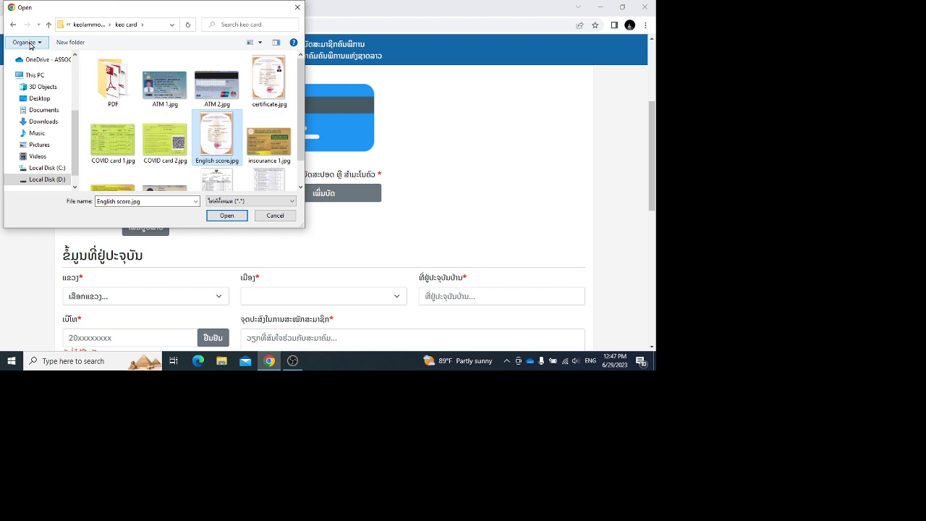
key(Right)
key(Right)
key(Left)
key(Up)
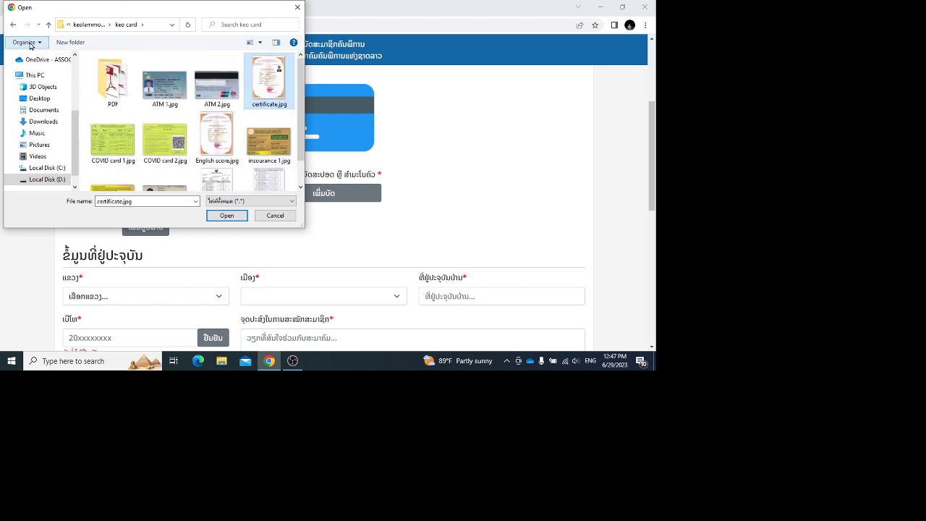
key(Left)
key(Down)
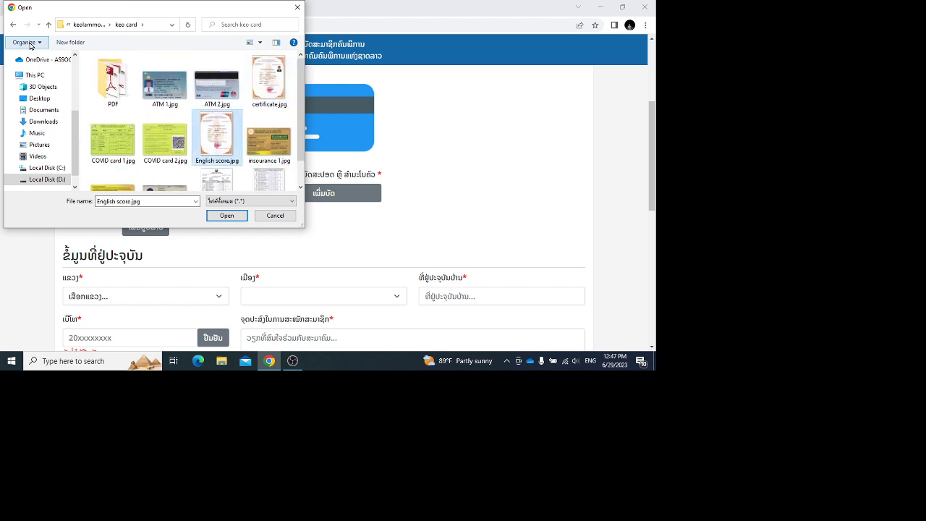
key(Up)
key(Right)
key(Right)
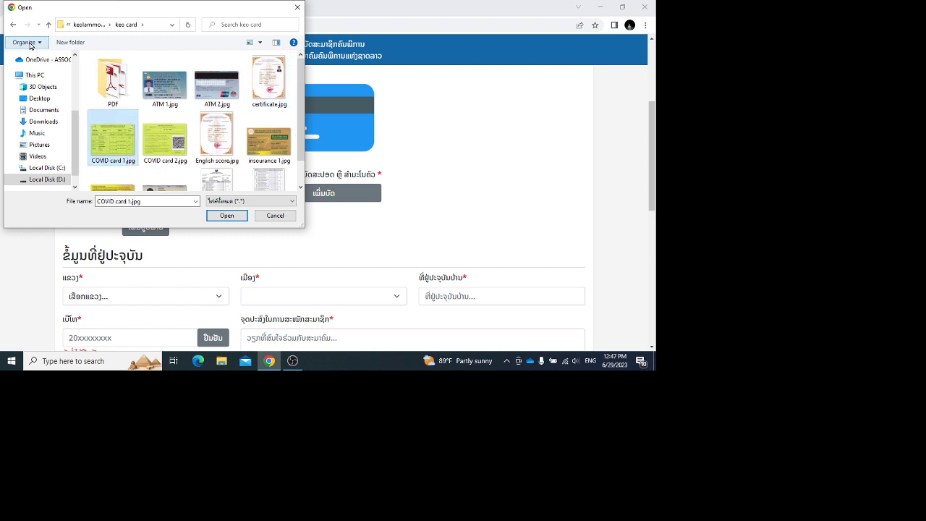
key(Left)
key(Right)
key(Right)
key(Right)
key(Right)
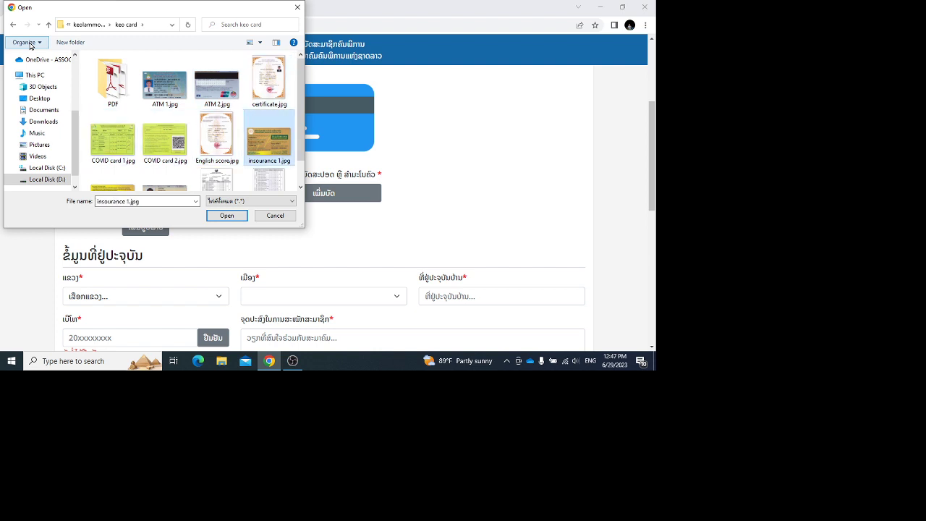
key(Right)
key(Right)
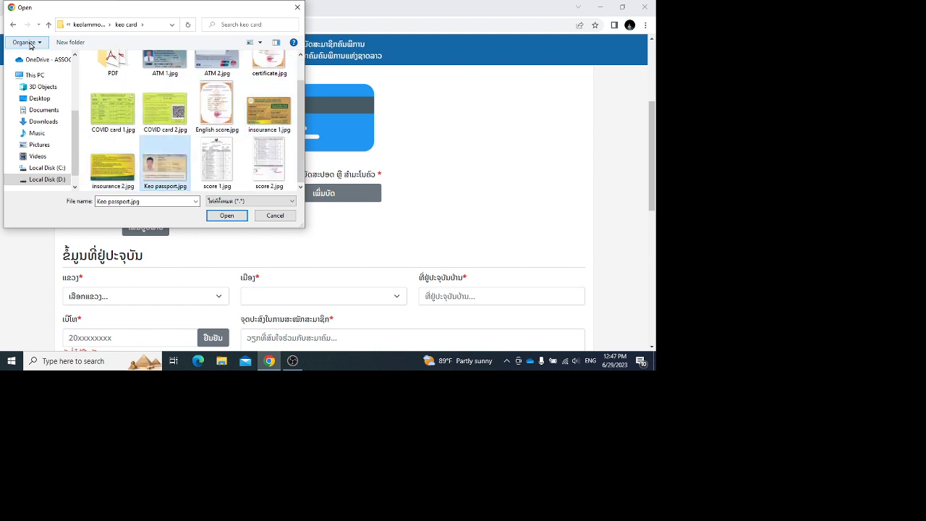
key(Return)
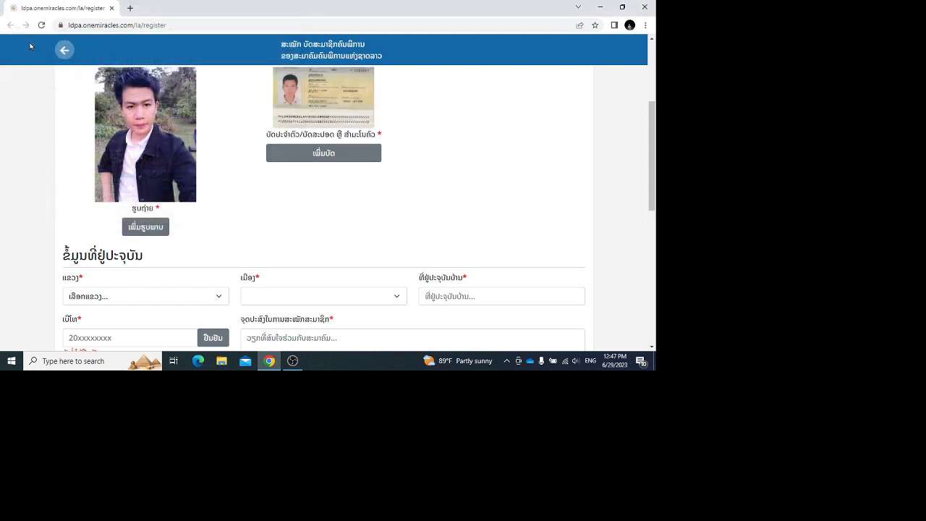
Step: Select the first province in the list and the member's district for the current address
scroll(30, 46, down, 1)
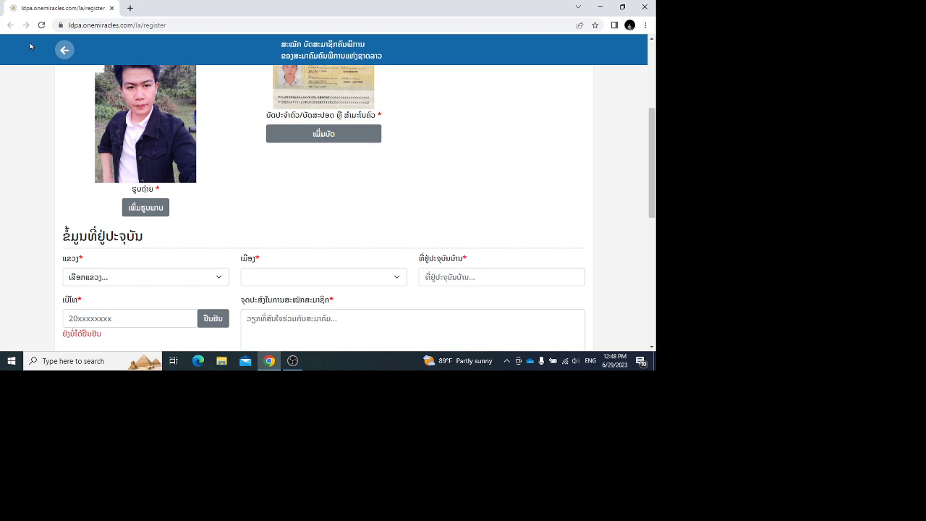
key(alt+Tab)
key(alt+Down)
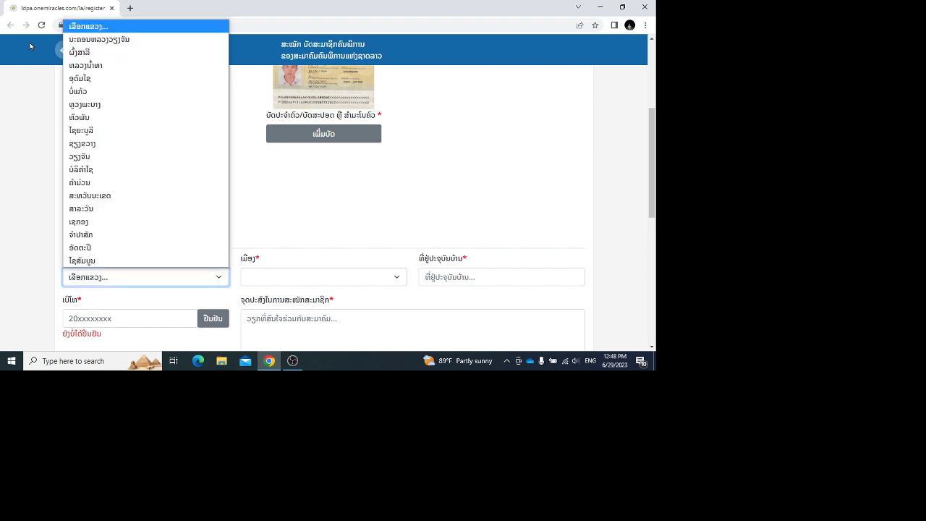
key(Down)
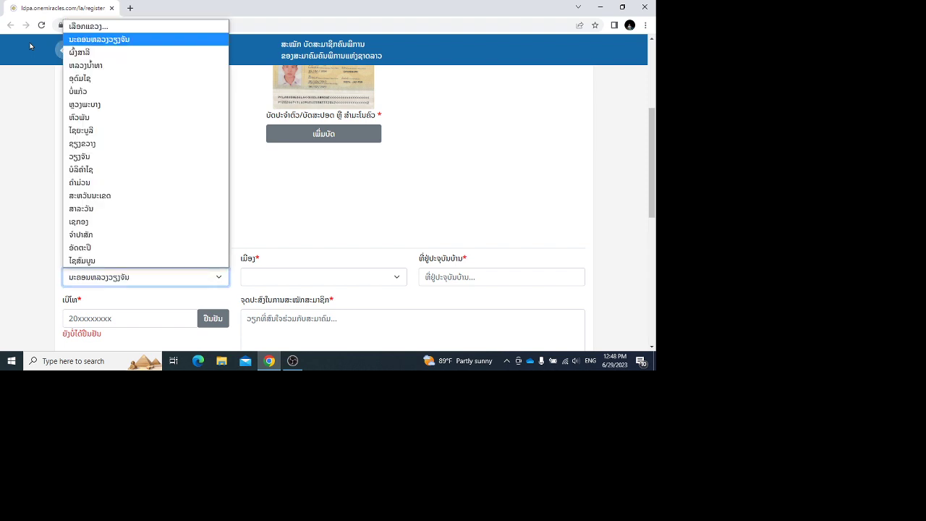
key(Return)
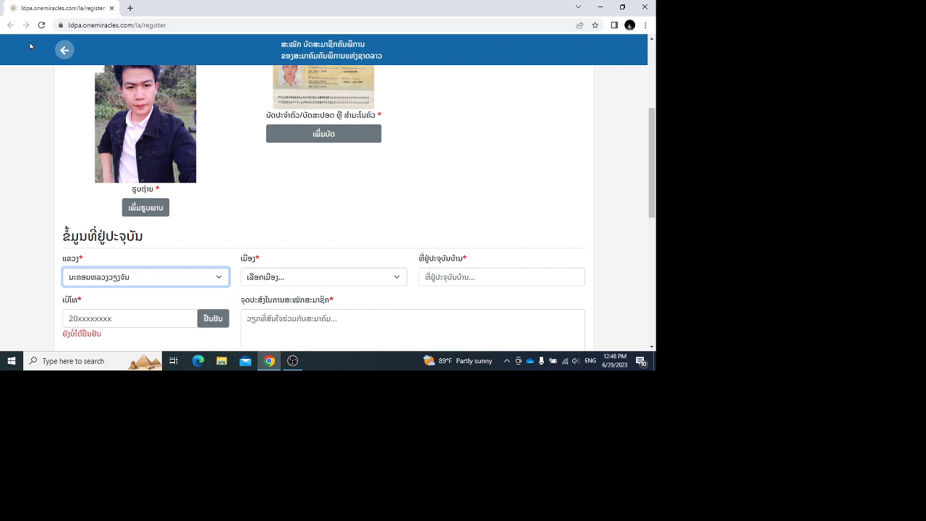
key(Tab)
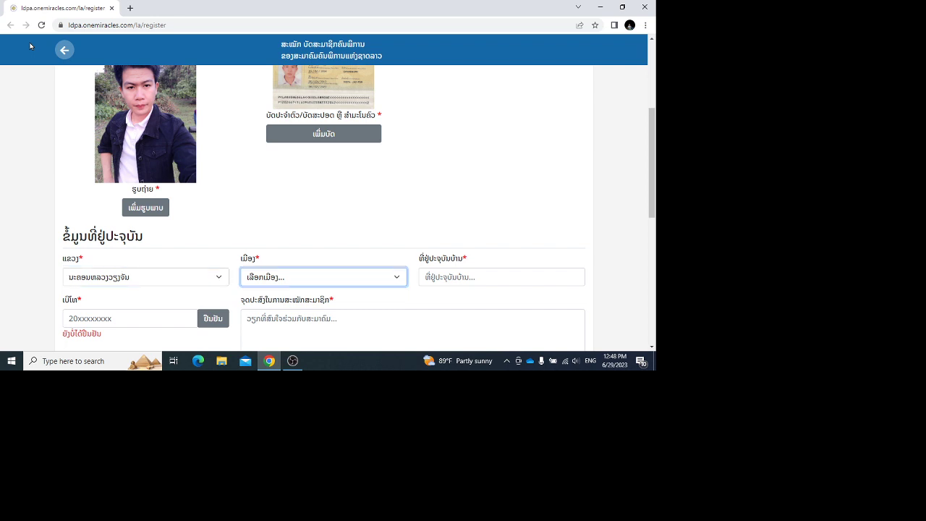
key(Down)
key(Up)
key(Down)
key(Down)
key(Down)
Step: Enter the home village in Lao and the member's phone number
key(Tab)
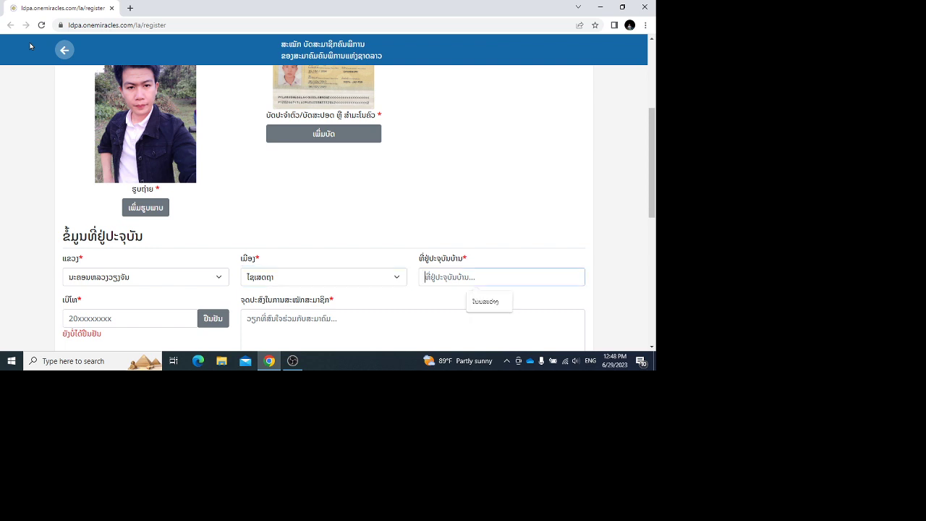
key(alt+shift)
text(ໂນ)
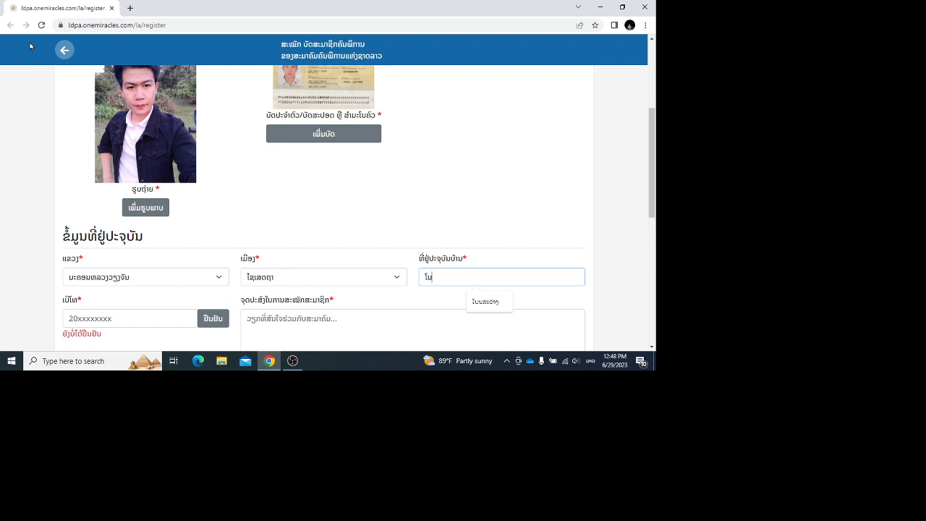
text(ນສະວ່າງ)
key(Tab)
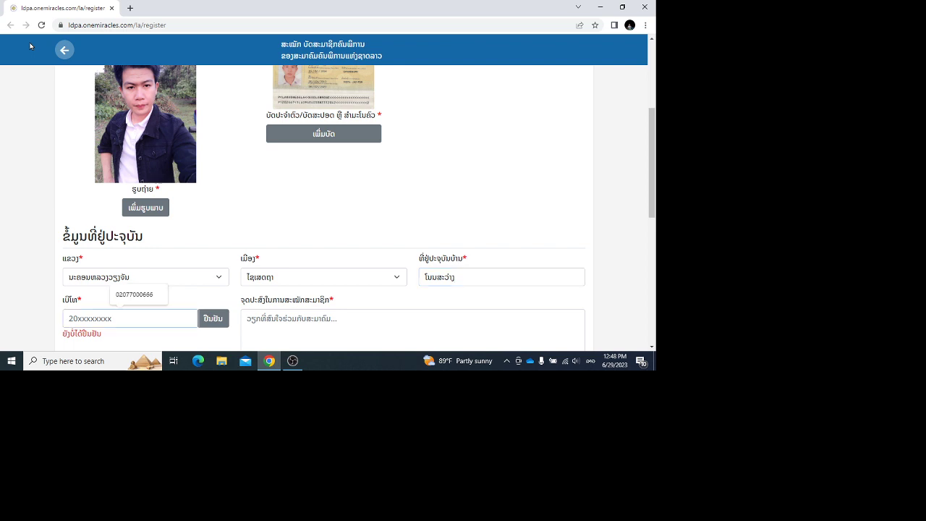
text(ຟ)
key(BackSpace)
key(alt+shift)
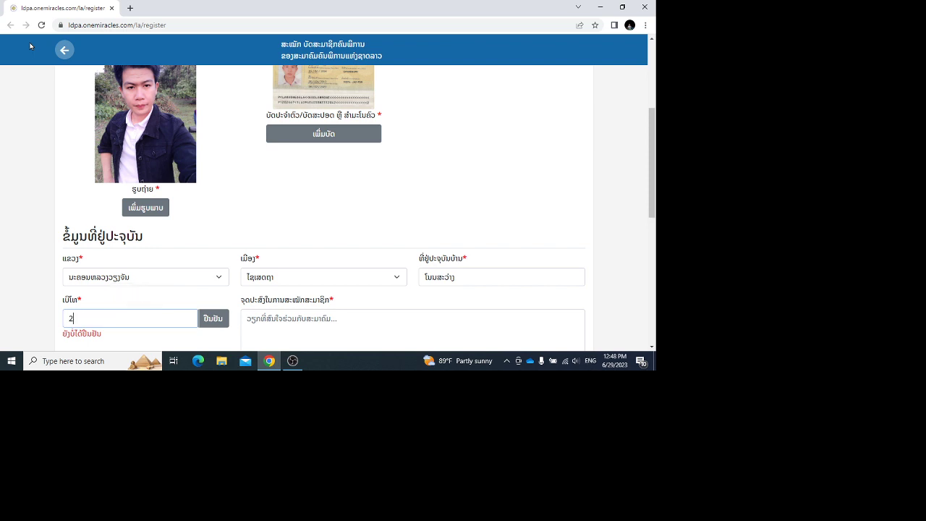
Step: Type the Lao purpose: wanting a disability card as proof of being disabled
scroll(30, 45, down, 2)
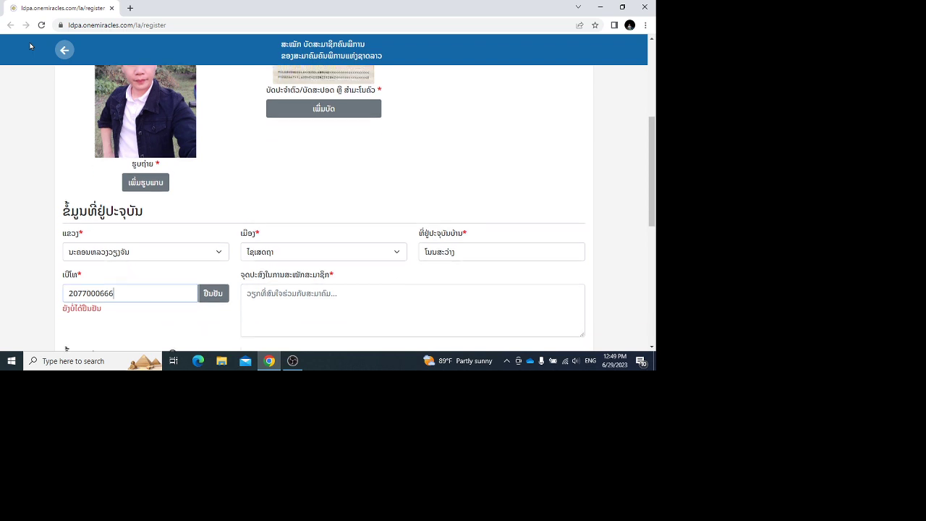
key(Tab)
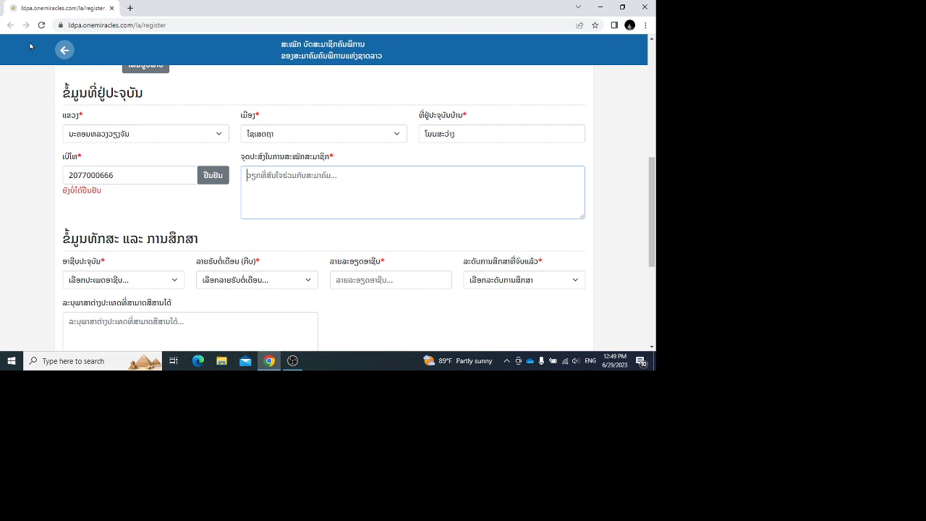
key(alt+shift)
text(ຢ)
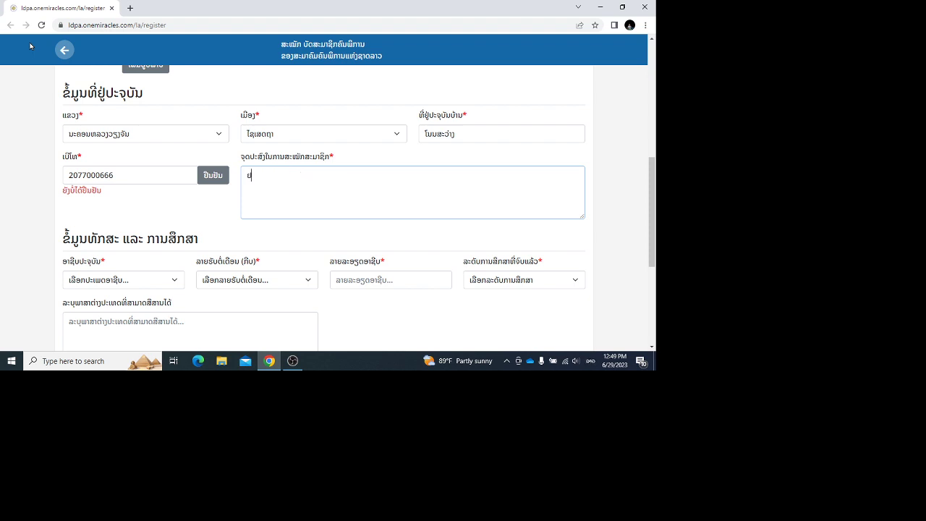
text(າກໄດ້ບັດຄົມພິການໄວ້ຢັ້ງຢືນວ່າຕົນເປັນຄົນພ)
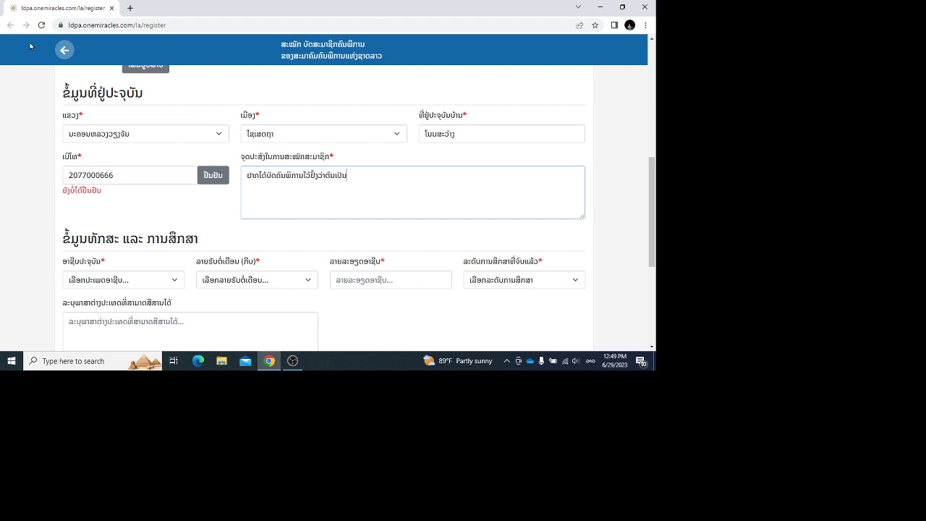
text(ິການແມ)
key(BackSpace)
text(ທ້)
Step: Set occupation to employee and monthly income to 1,300,001–5,000,000
key(Tab)
key(Down)
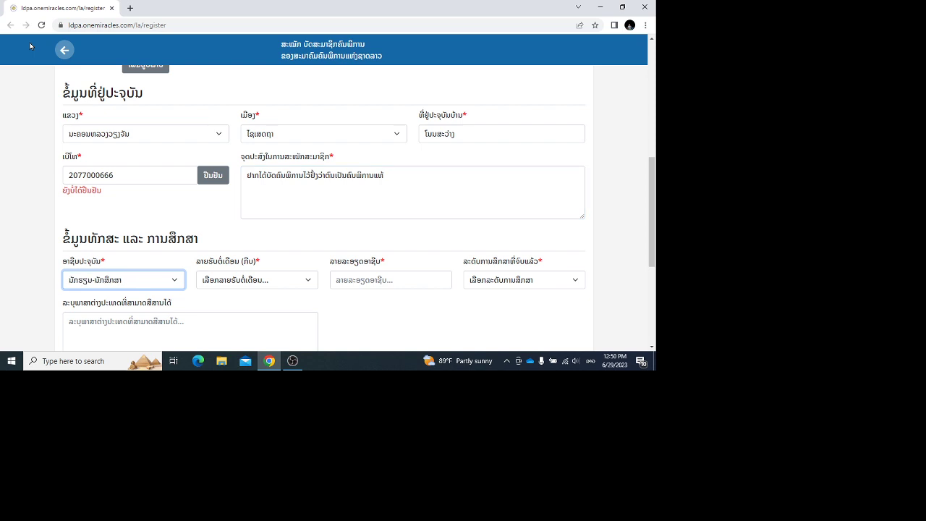
key(Down)
key(Down)
key(Down)
key(Tab)
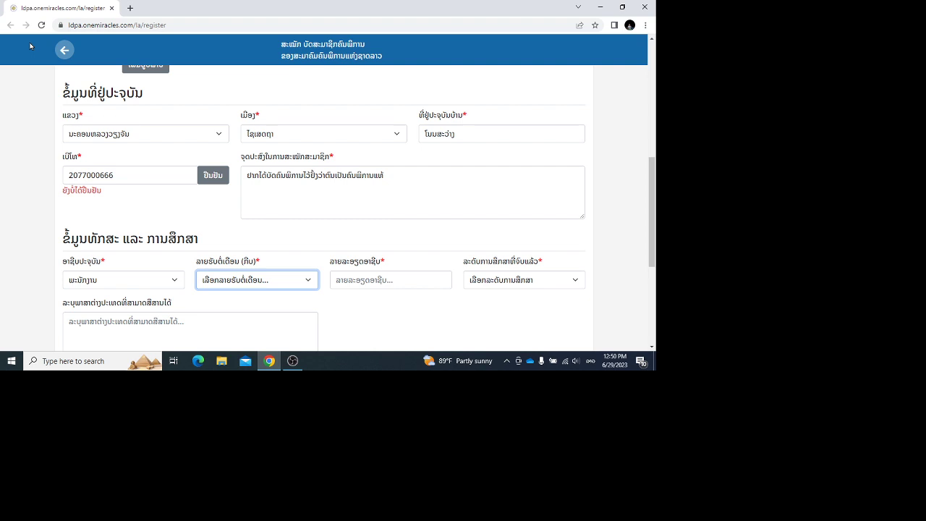
key(Down)
key(Down)
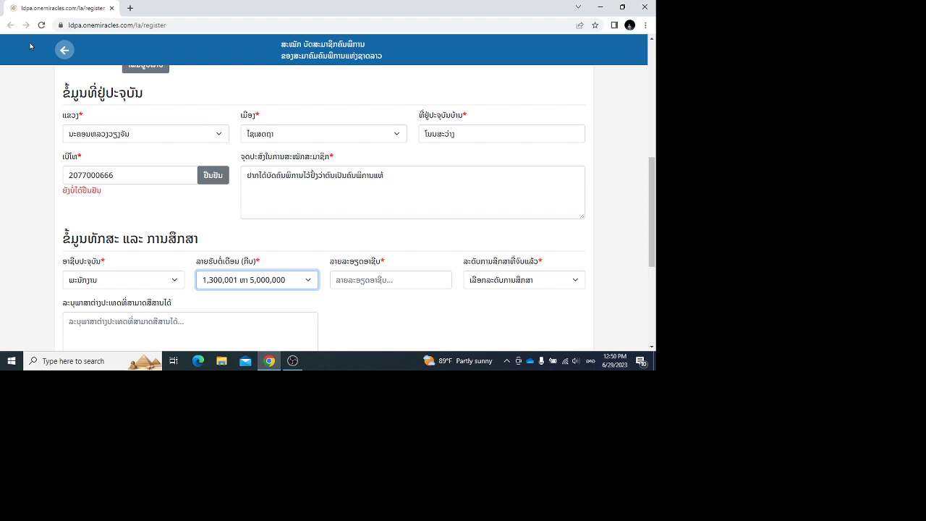
Step: Describe the job in Lao as responsible for IT work and choose bachelor's education
key(Tab)
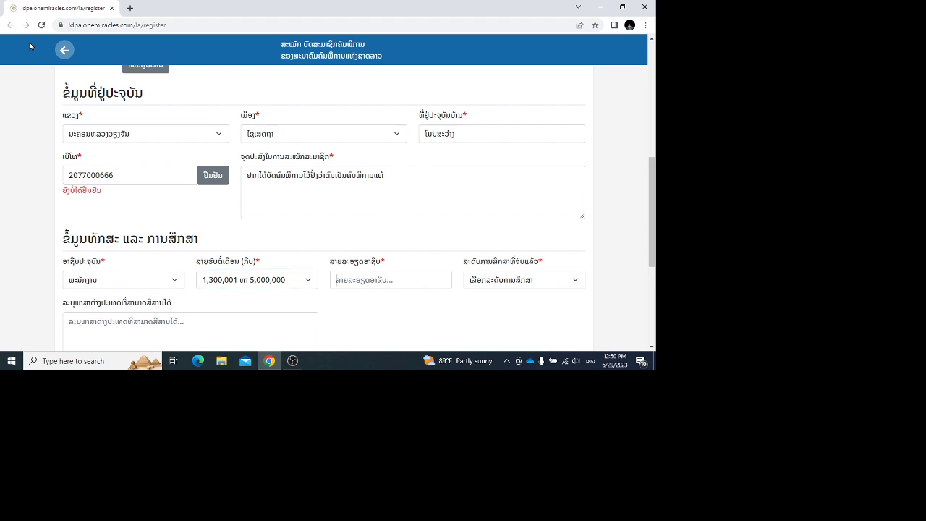
key(alt+shift)
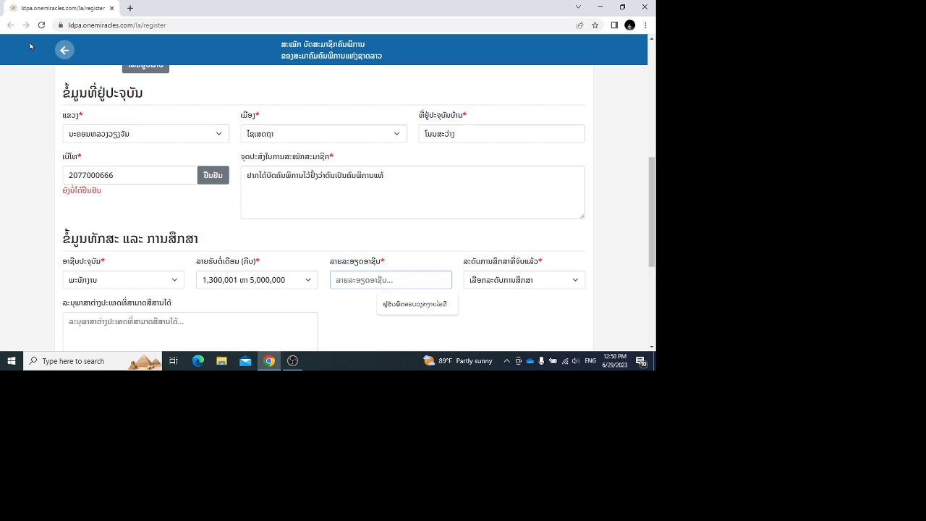
key(alt+shift)
text(ຜູ້ຮັບຜິດຊອບວຽກງານດ້ານໄອທີ)
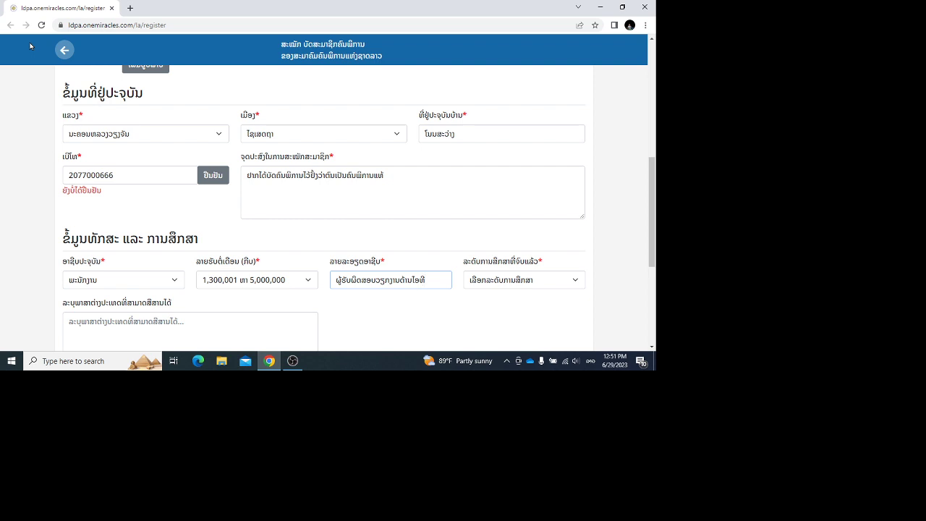
key(Tab)
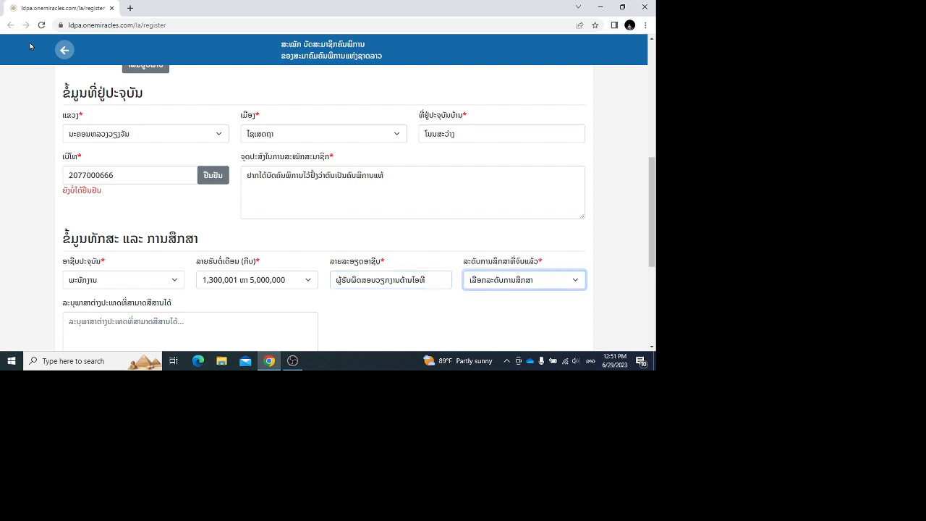
key(Down)
key(Down)
key(Down)
key(Down)
key(Down)
key(Up)
key(Up)
key(Tab)
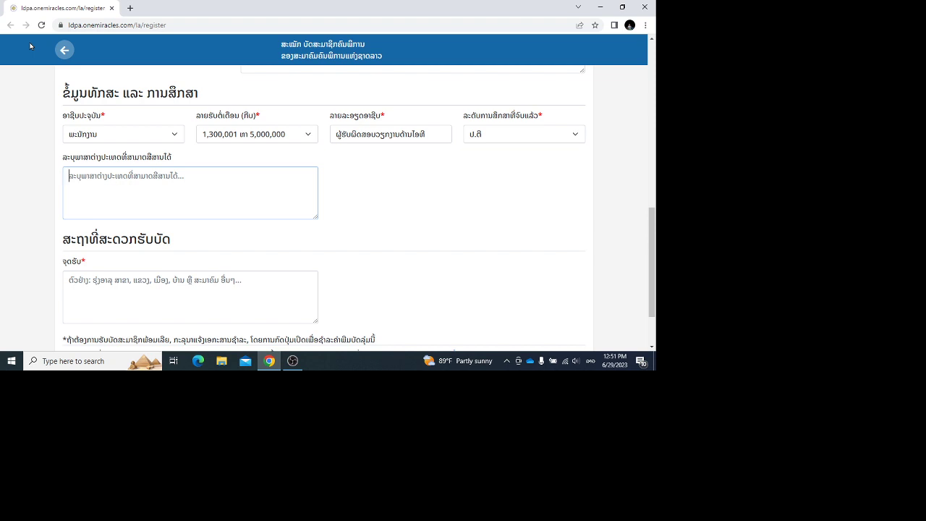
Step: Record intermediate spoken English as the foreign language and type the card pickup location in Lao
text(ສາມາດ)
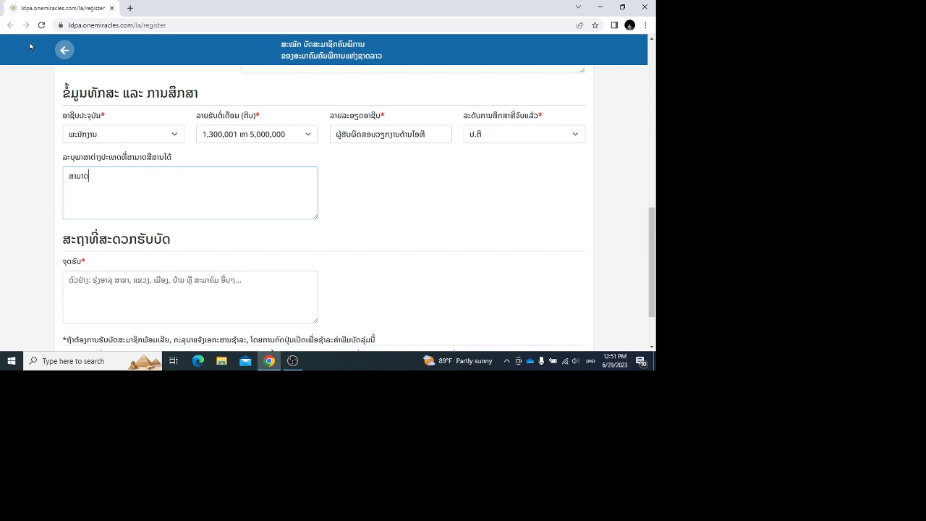
text(ເວົ້າພາສາອັງກິດໄດ້ລະດັບກາງ)
key(Tab)
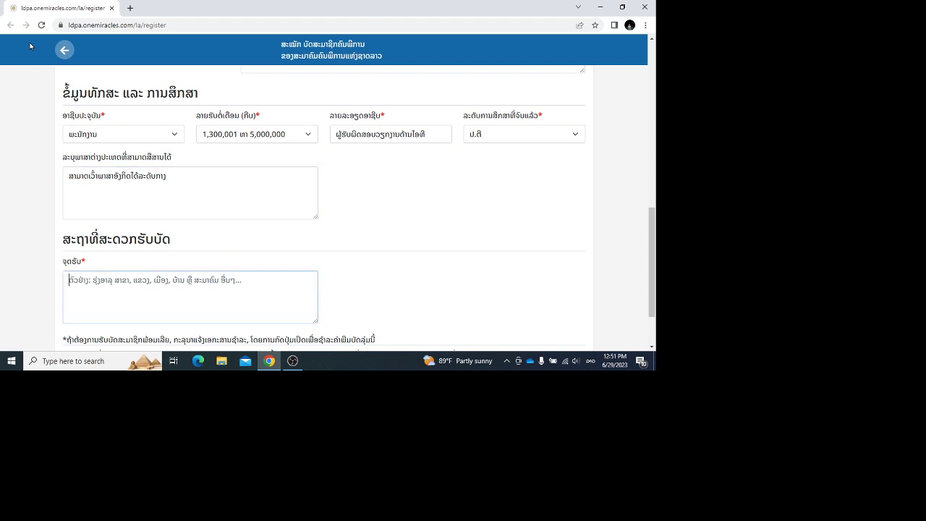
text(ອານຸ)
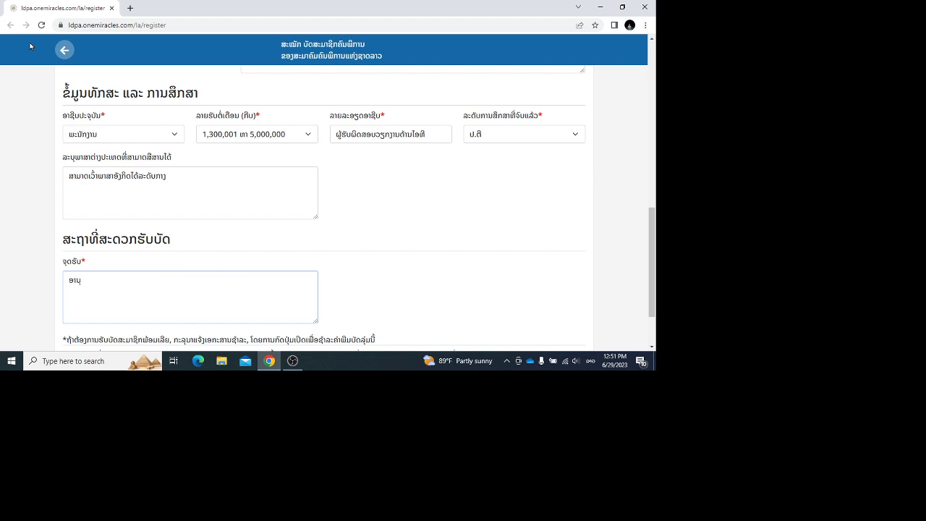
text(ຊິດ ບ້ານໂນນສະວ່າງ ເມືອງໄຊເສດຖາ)
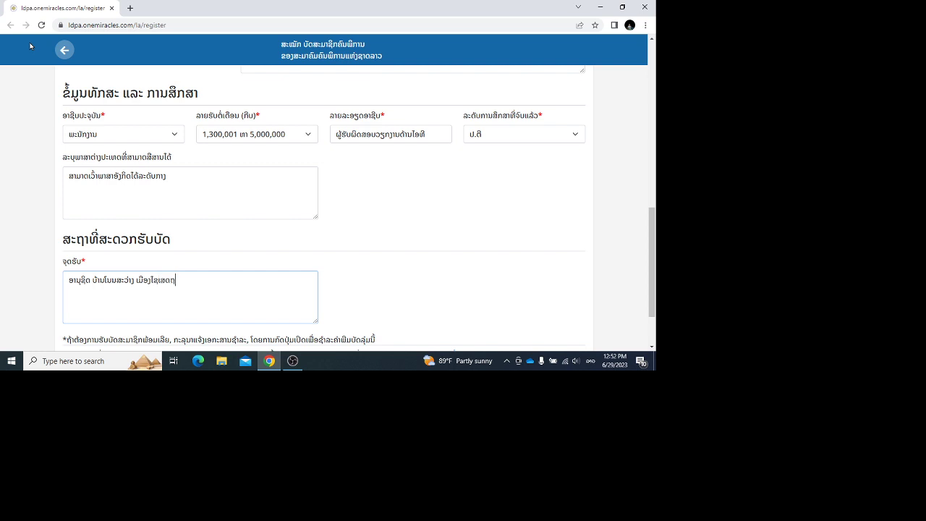
text( ນະຄອນຫຼວງ)
Step: Turn on paying for the card now to reveal the 50,000 LAK QR code
scroll(30, 45, down, 2)
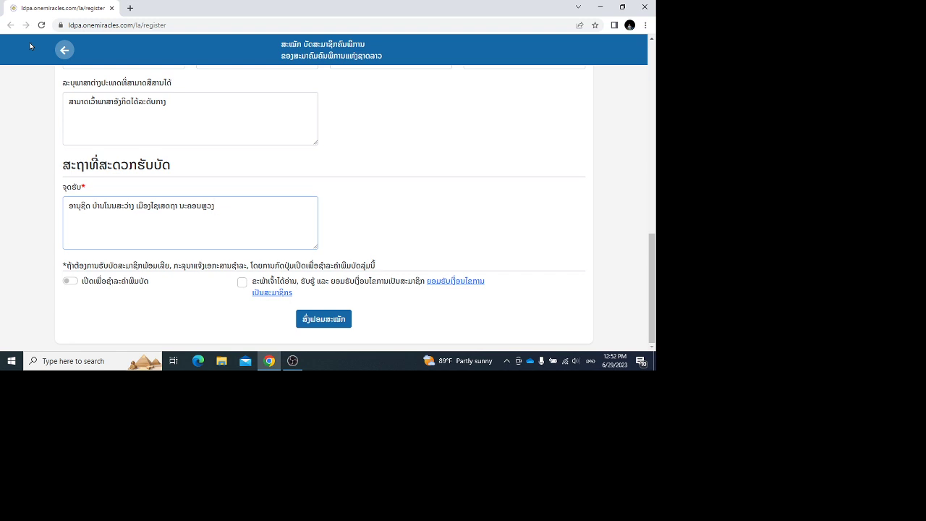
key(Tab)
key(space)
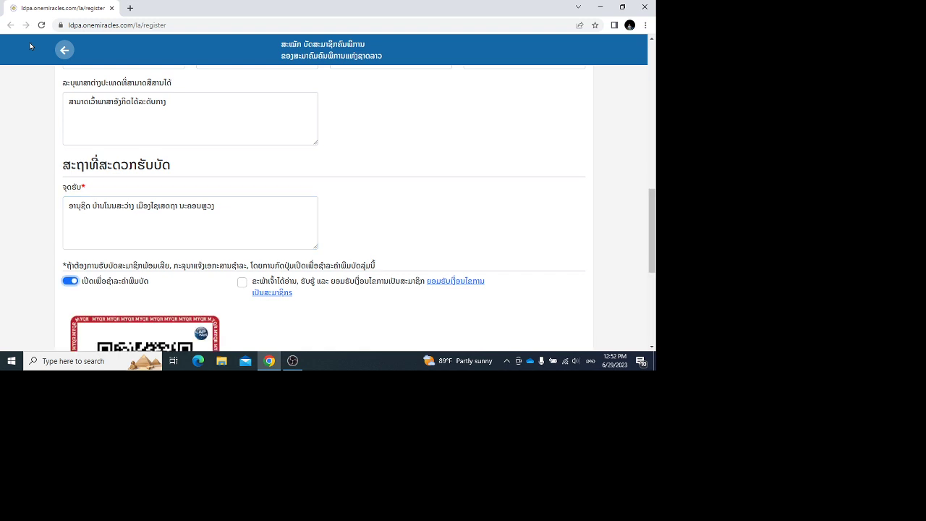
scroll(30, 46, down, 3)
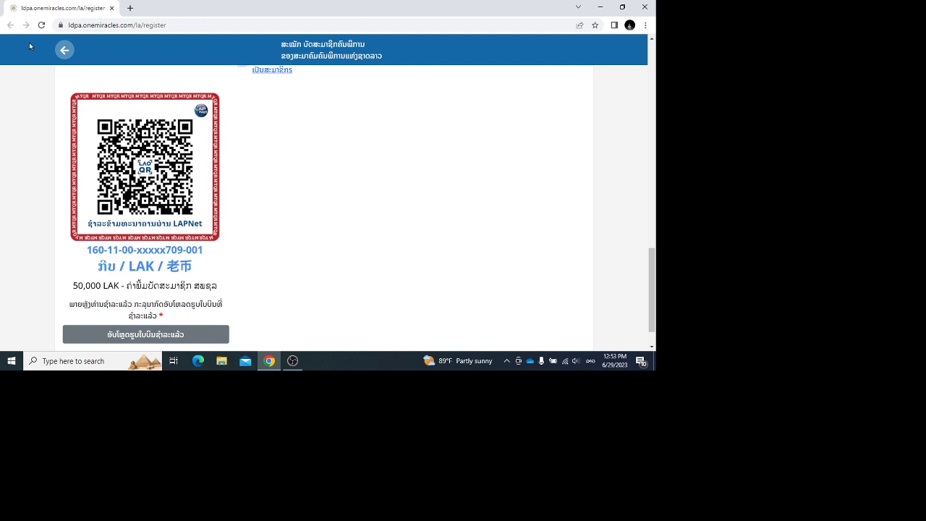
scroll(29, 46, down, 1)
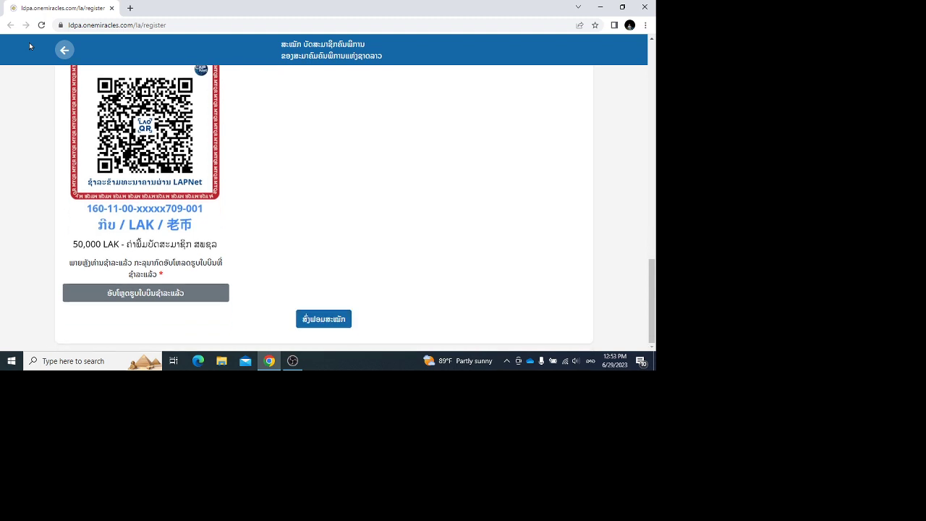